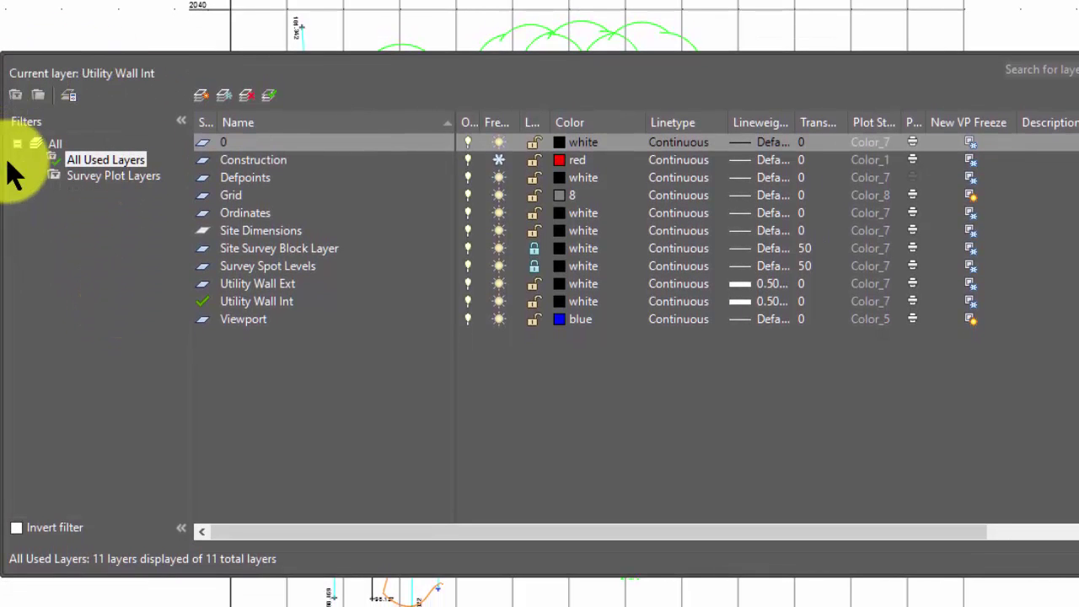
Step: Delete the Survey Plot Layers filter
left_click(86, 176)
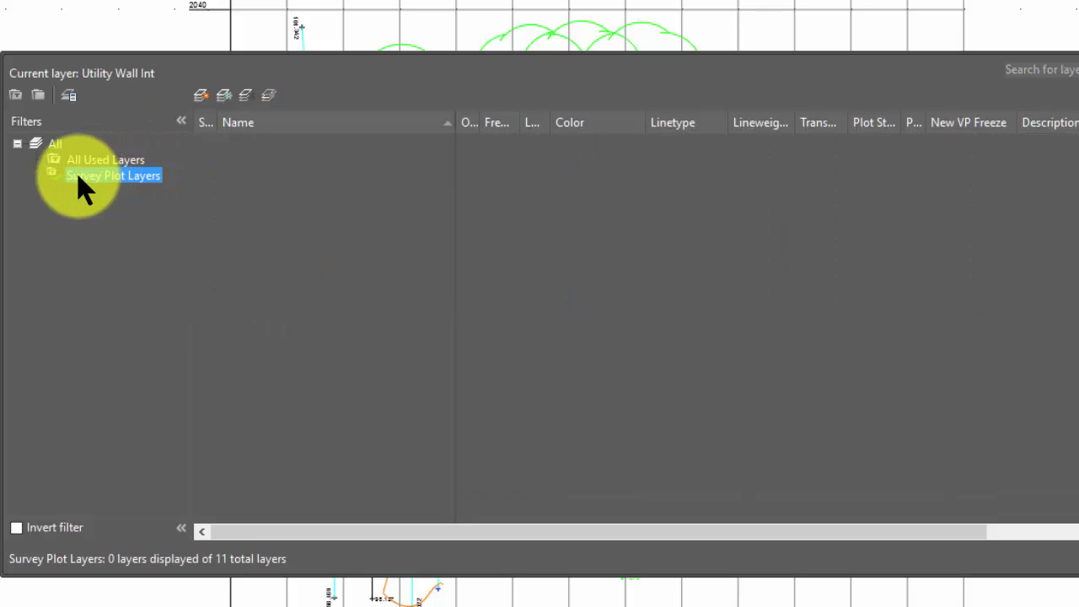
right_click(78, 175)
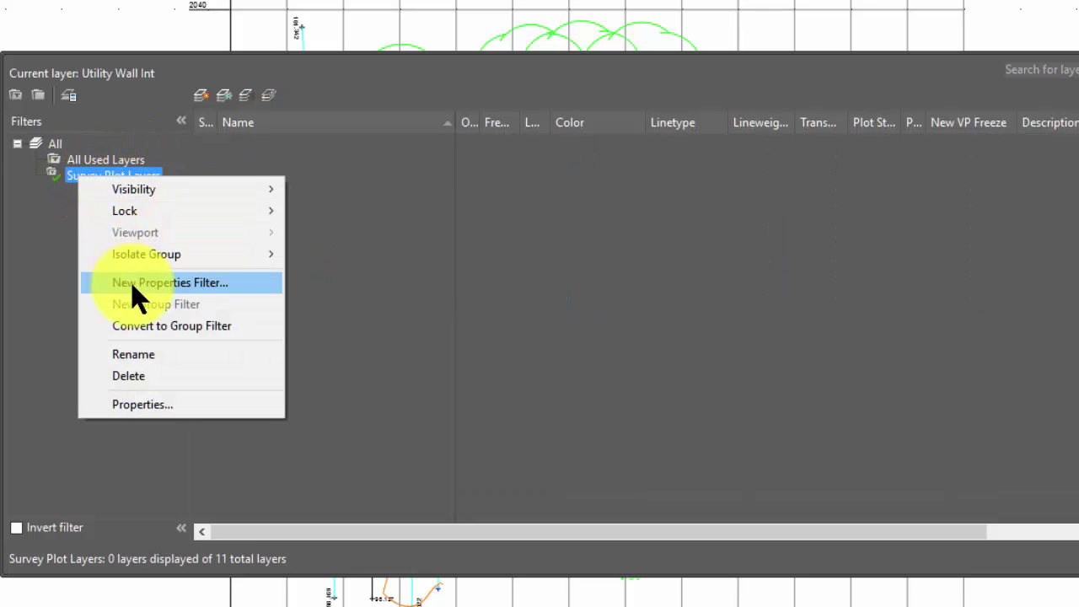
left_click(150, 375)
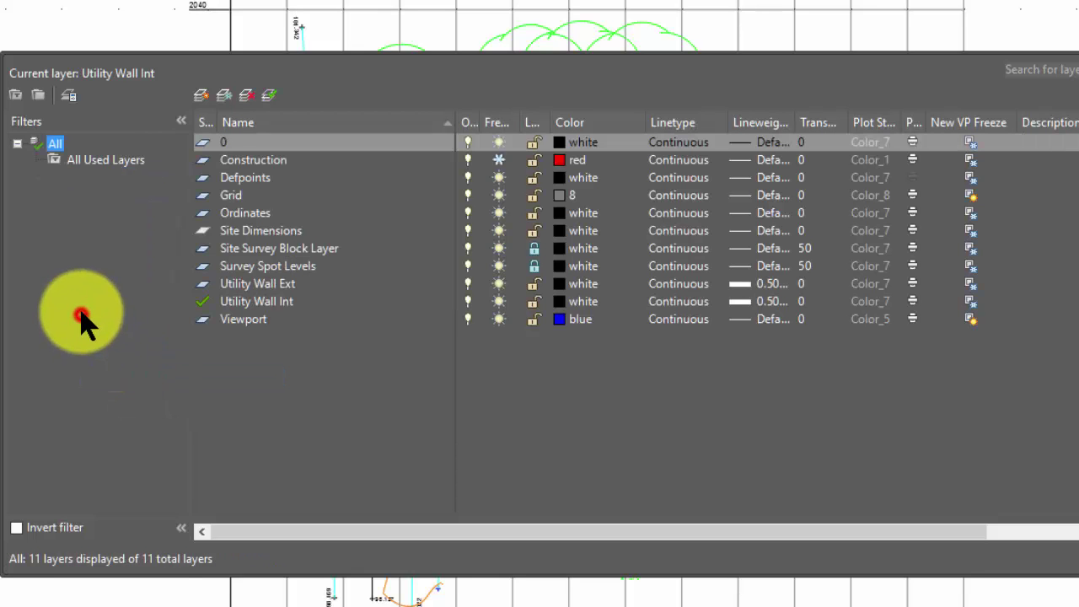
Step: Compare the layers listed by the All Used Layers filter with the complete layer list
left_click(36, 139)
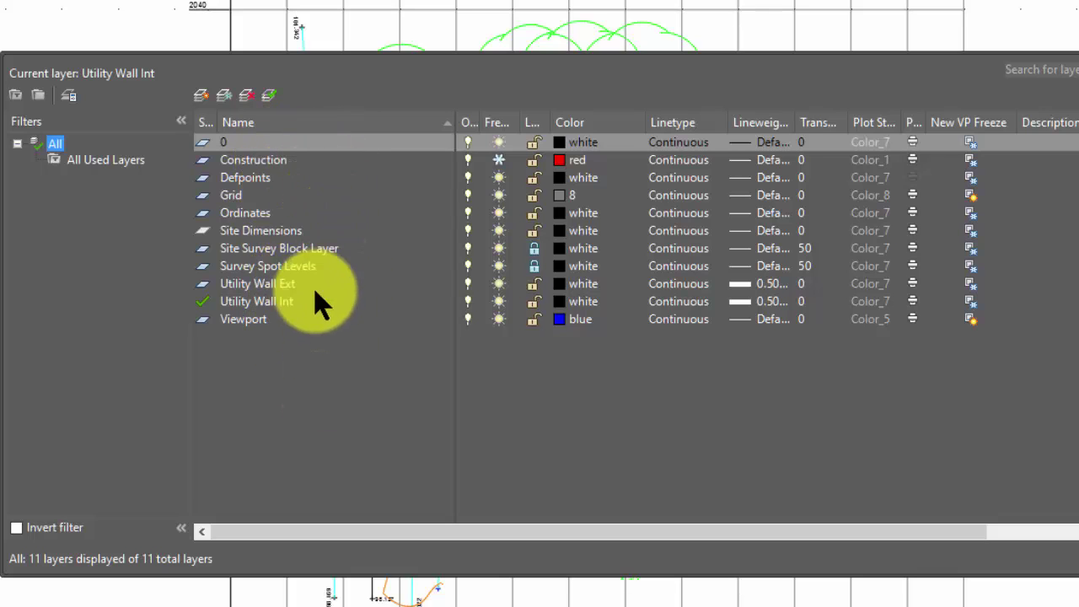
left_click(101, 161)
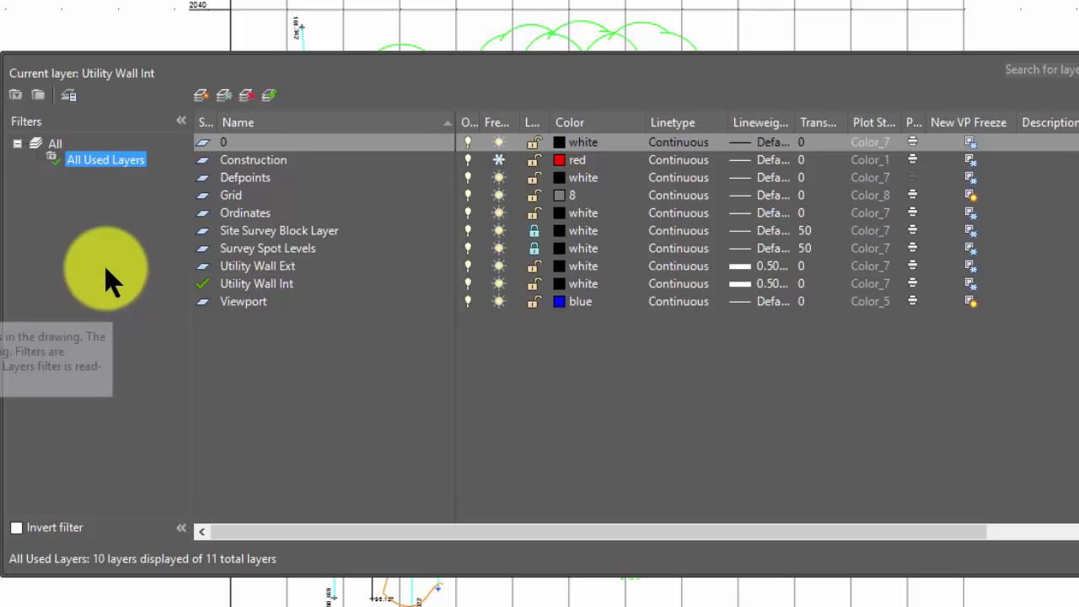
left_click(55, 144)
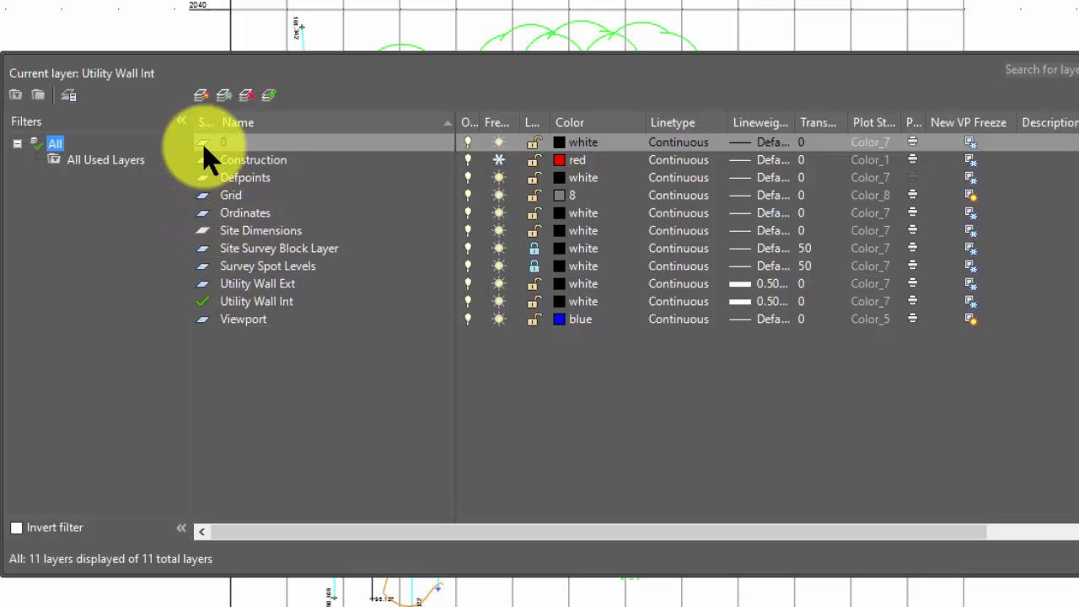
Step: Make layer 0 the current layer
left_click(224, 143)
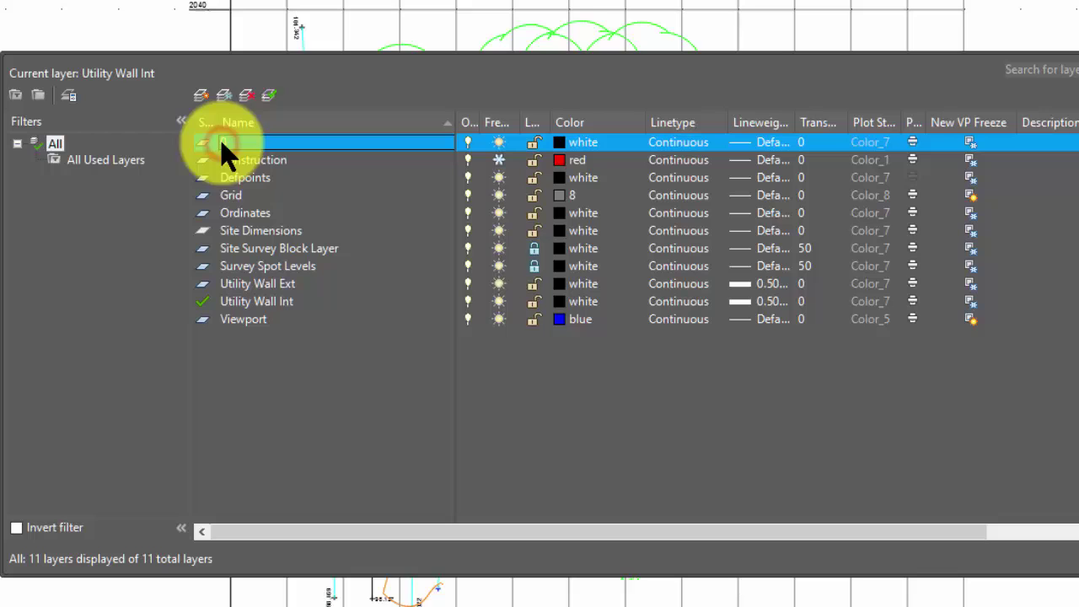
left_click(268, 94)
left_click(329, 377)
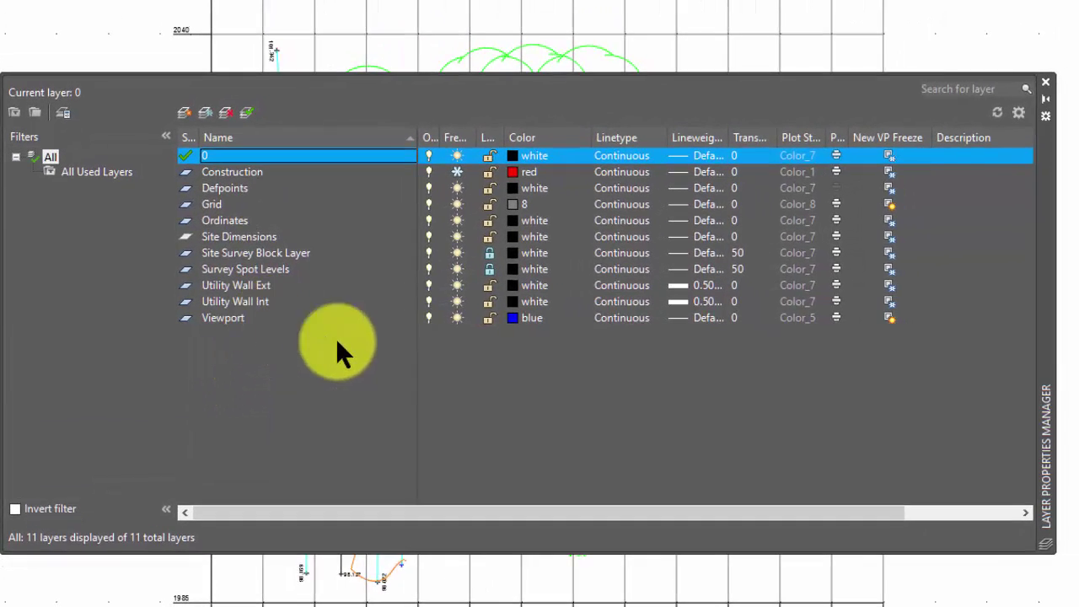
Step: Turn the Indicate layers in use option off and back on in the layer settings, and accept the settings
left_click(1017, 112)
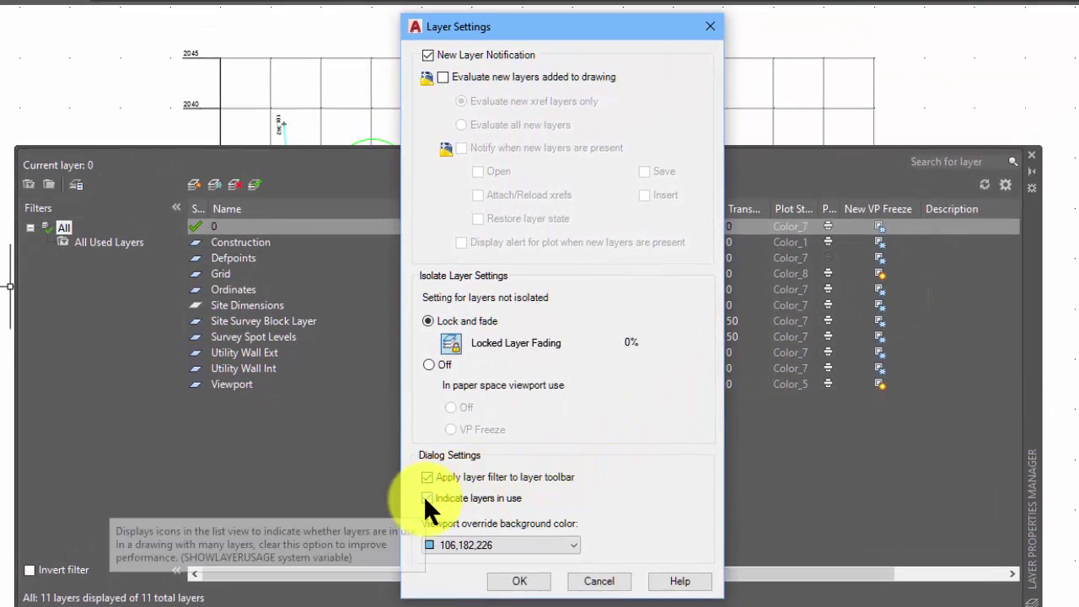
left_click(426, 497)
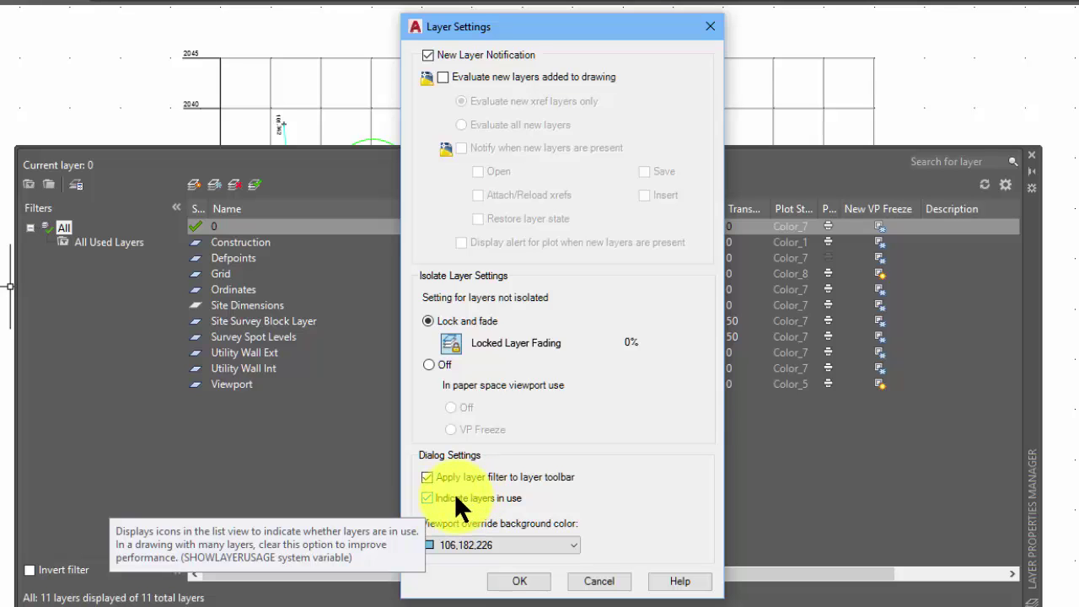
left_click(428, 498)
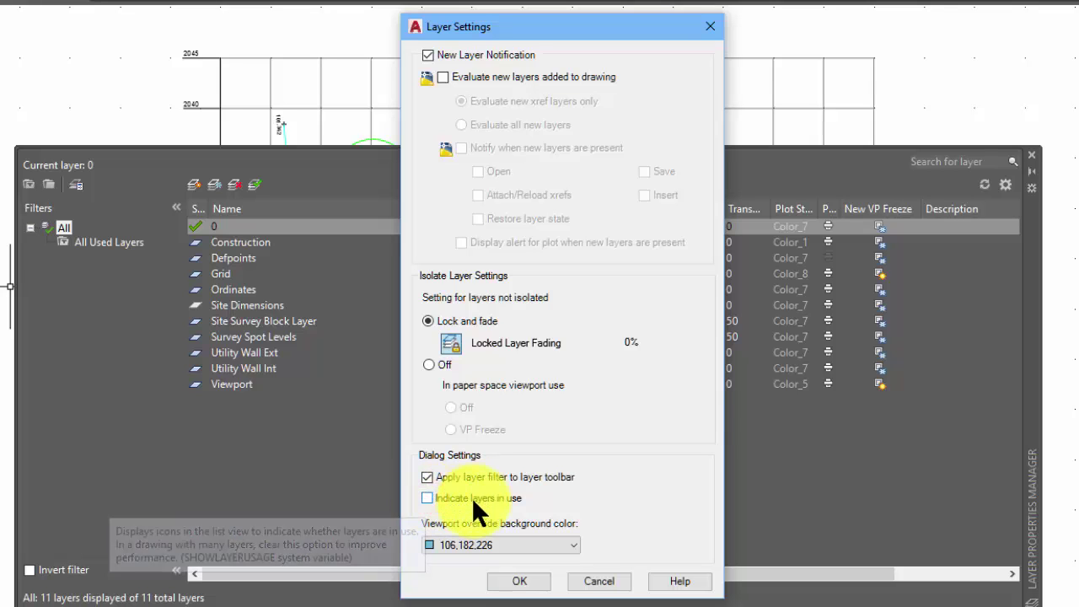
left_click(424, 497)
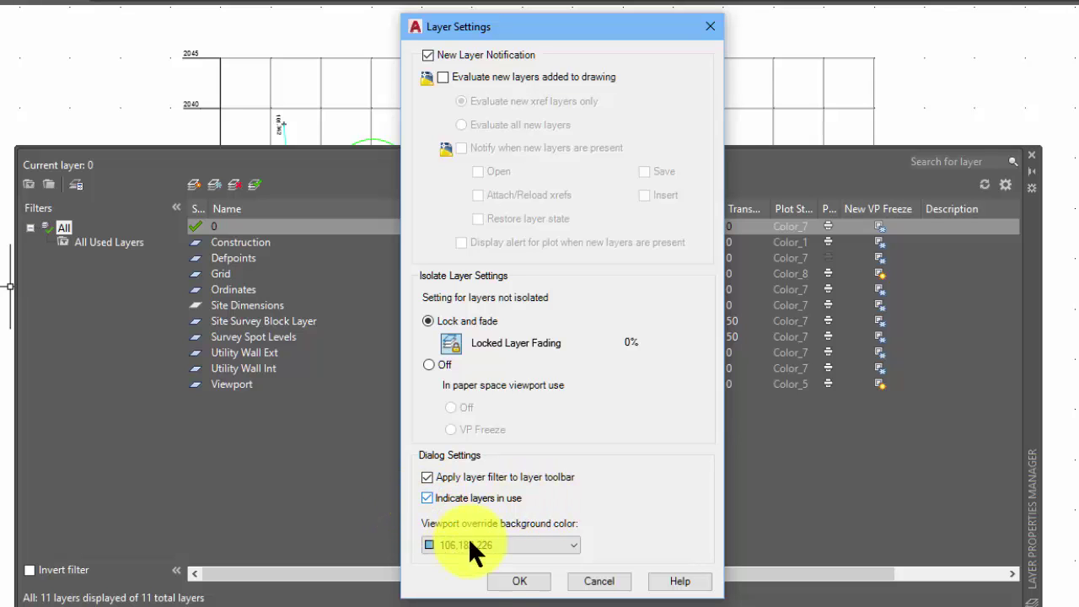
left_click(510, 580)
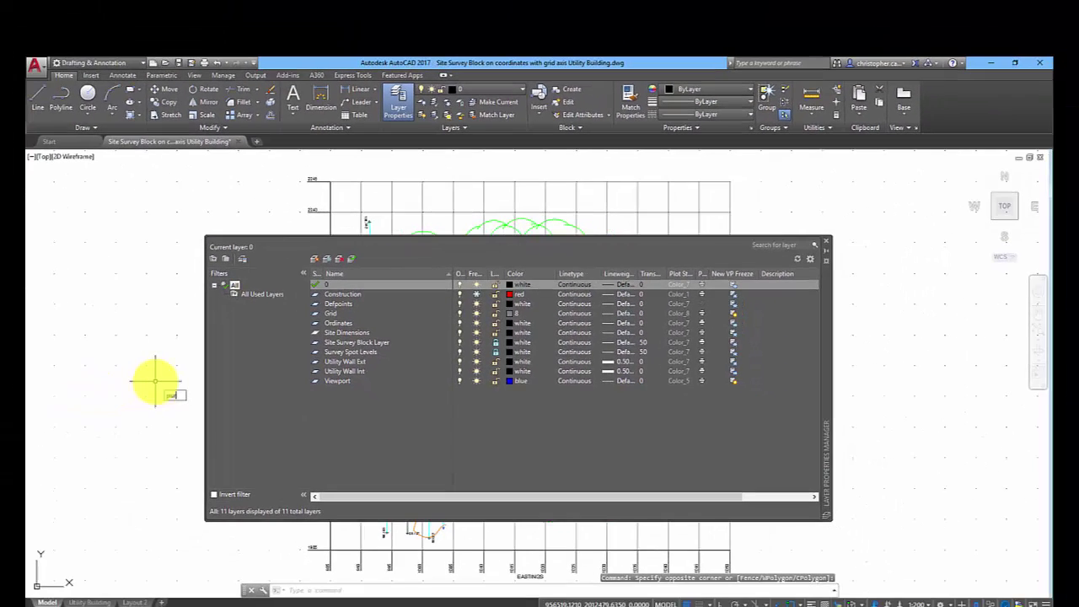
Step: Examine which unused layers Purge offers for removal, close it without purging, and close the layer manager
type("purge")
key("Return")
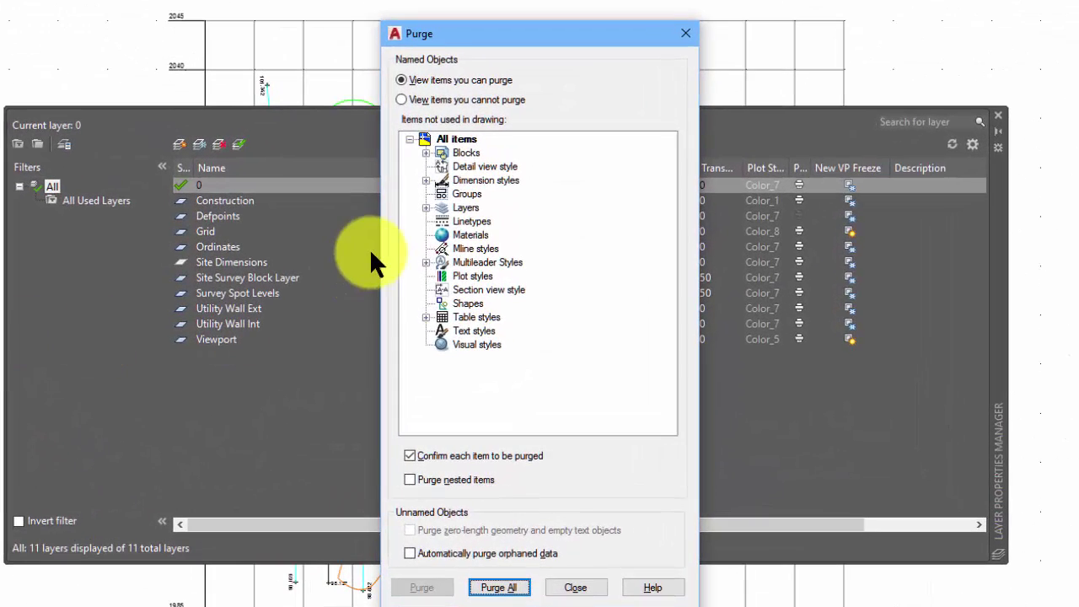
left_click(426, 207)
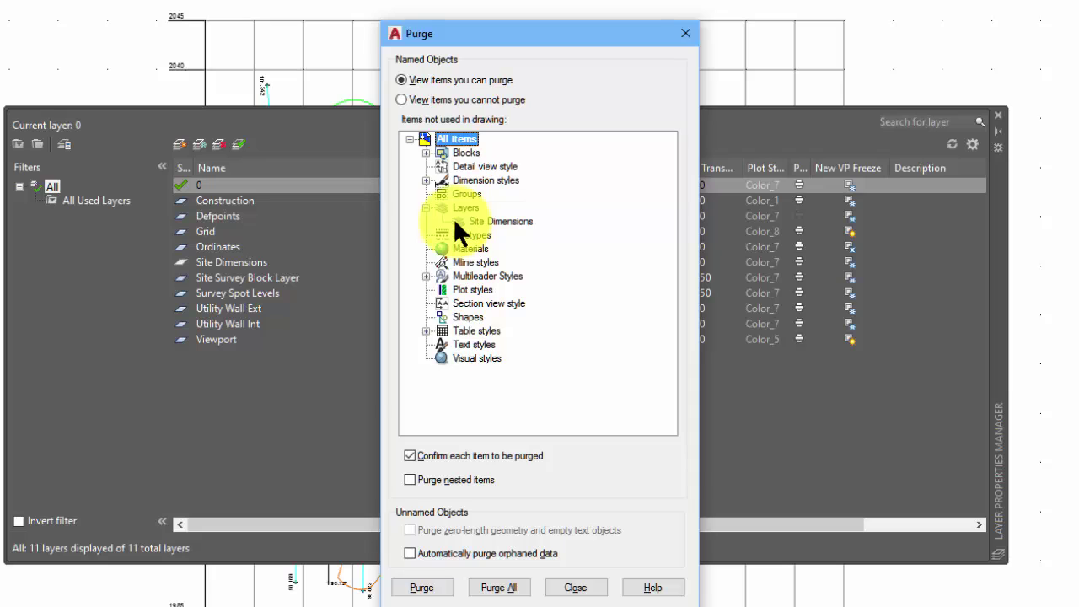
left_click(455, 221)
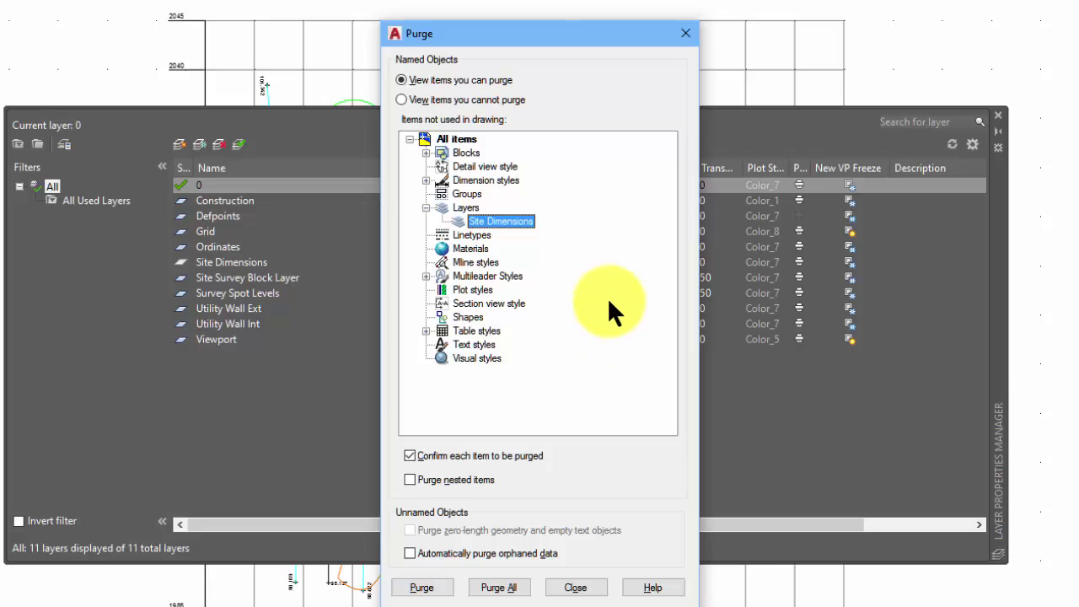
left_click(425, 206)
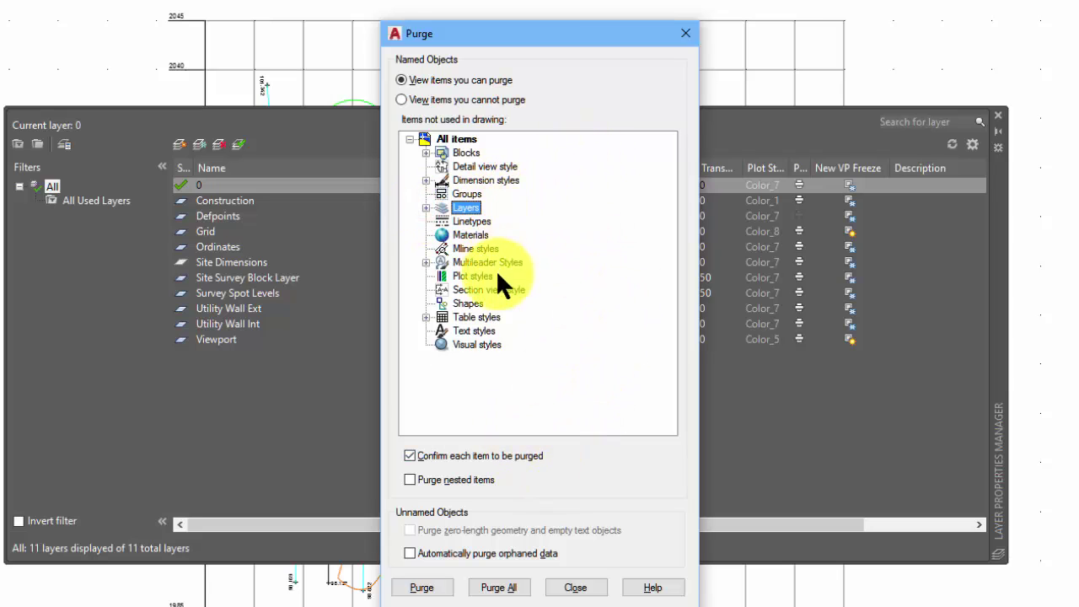
left_click(575, 588)
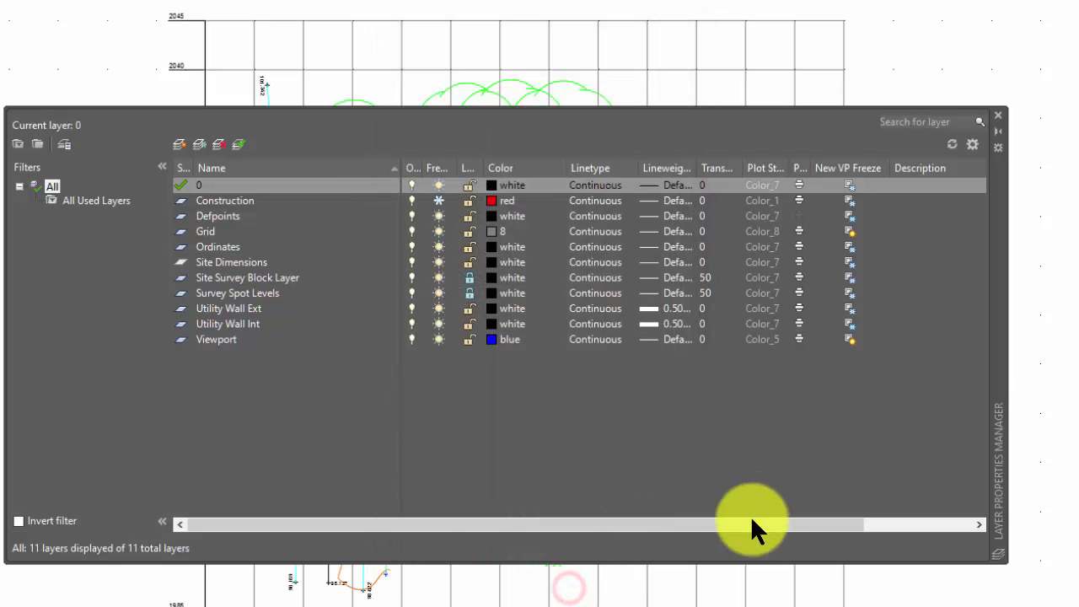
left_click(999, 109)
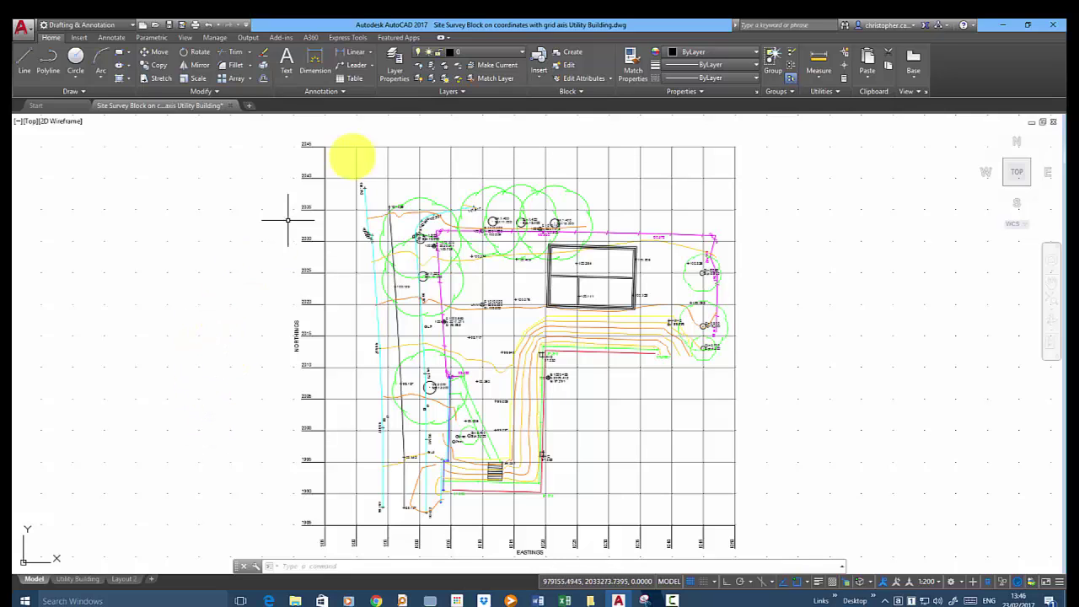
Step: Create a layer group filter with its default name, add the Construction layer to it, and view its contents
left_click(393, 65)
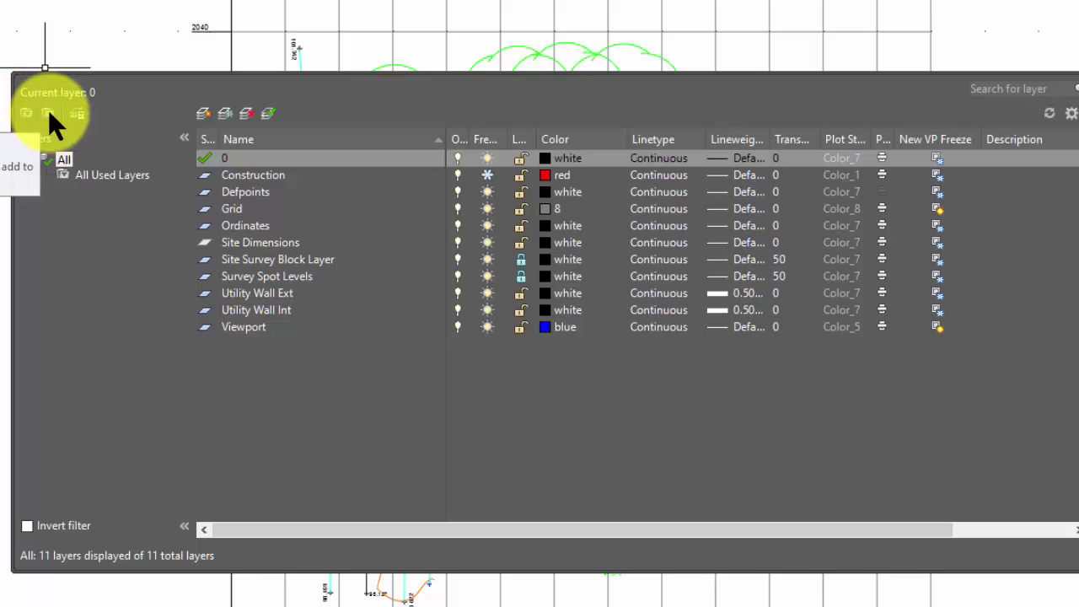
left_click(48, 110)
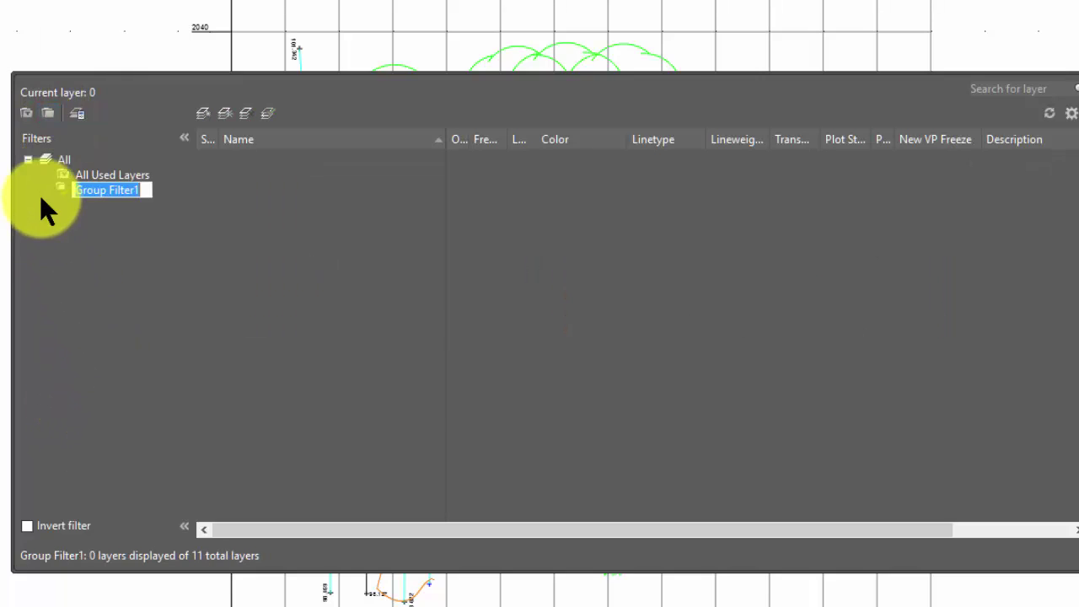
left_click(50, 156)
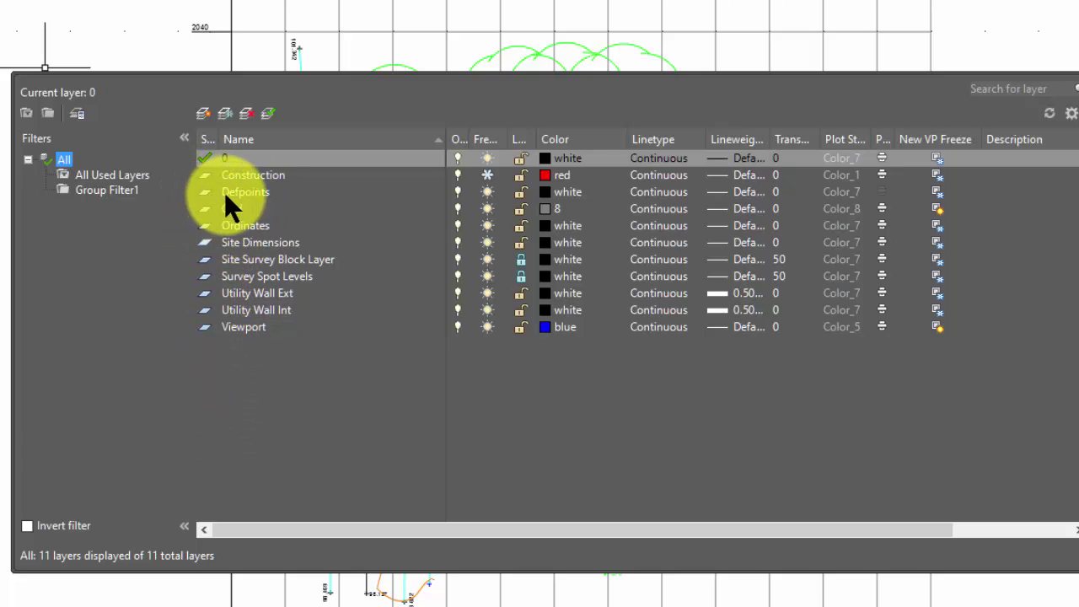
left_click_drag(235, 171, 59, 181)
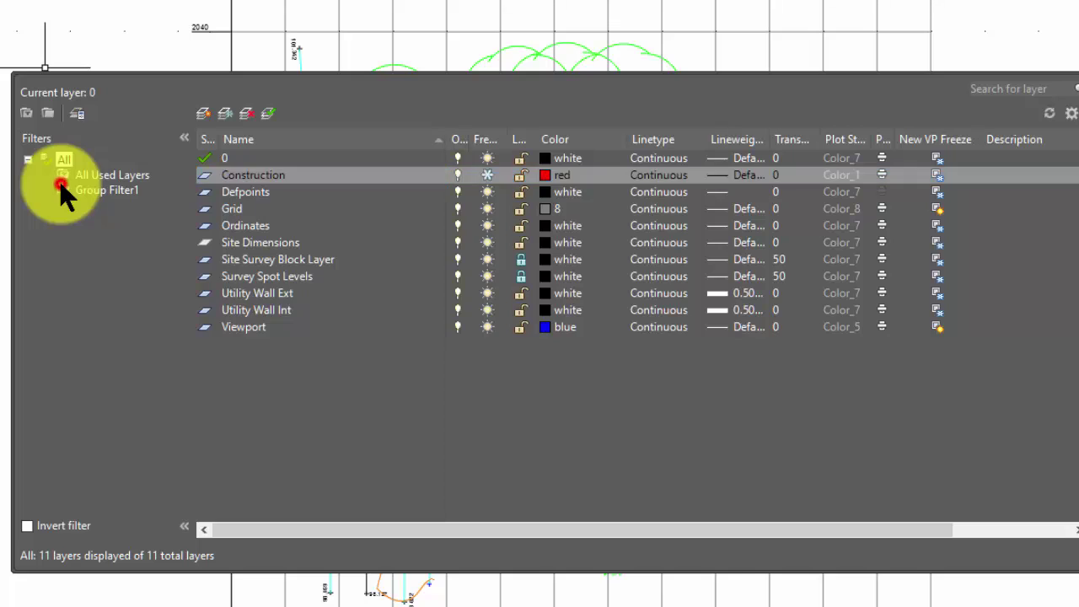
left_click(60, 191)
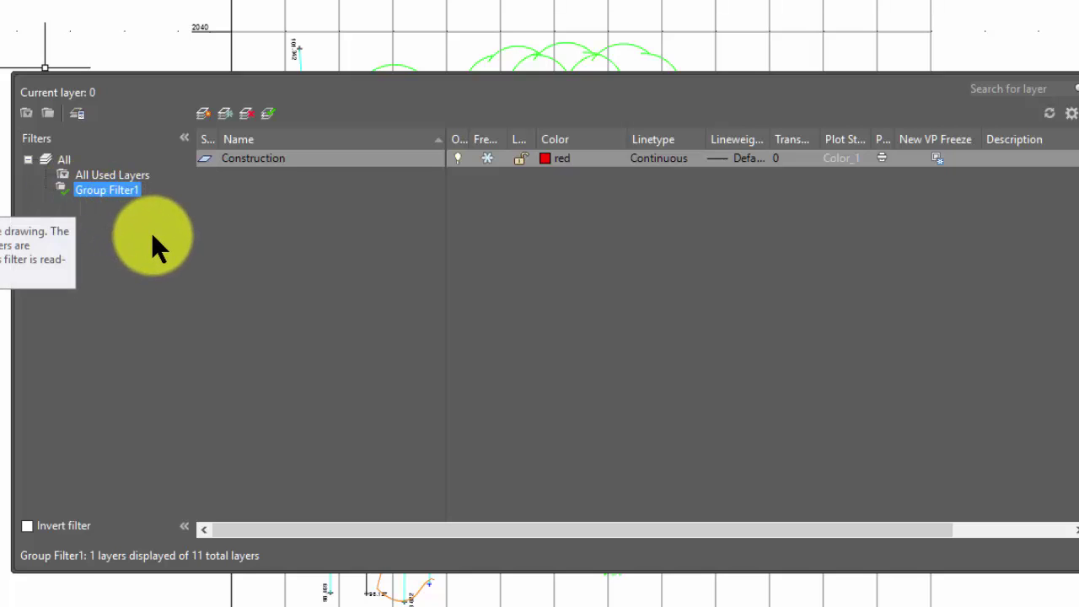
Step: Return to the full layer list and delete the new group filter
left_click(62, 160)
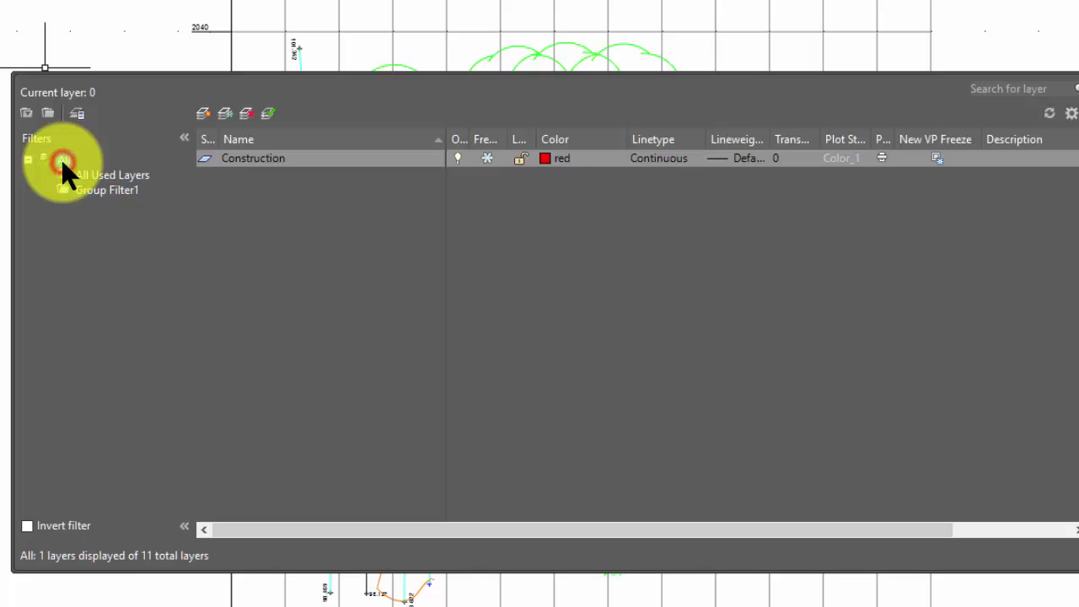
right_click(66, 185)
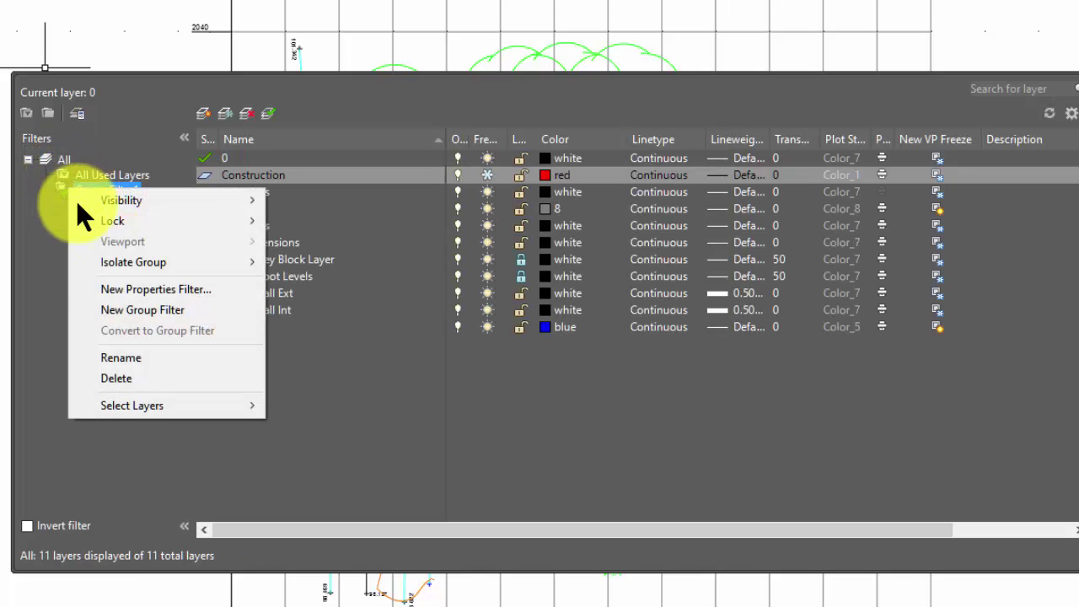
left_click(136, 377)
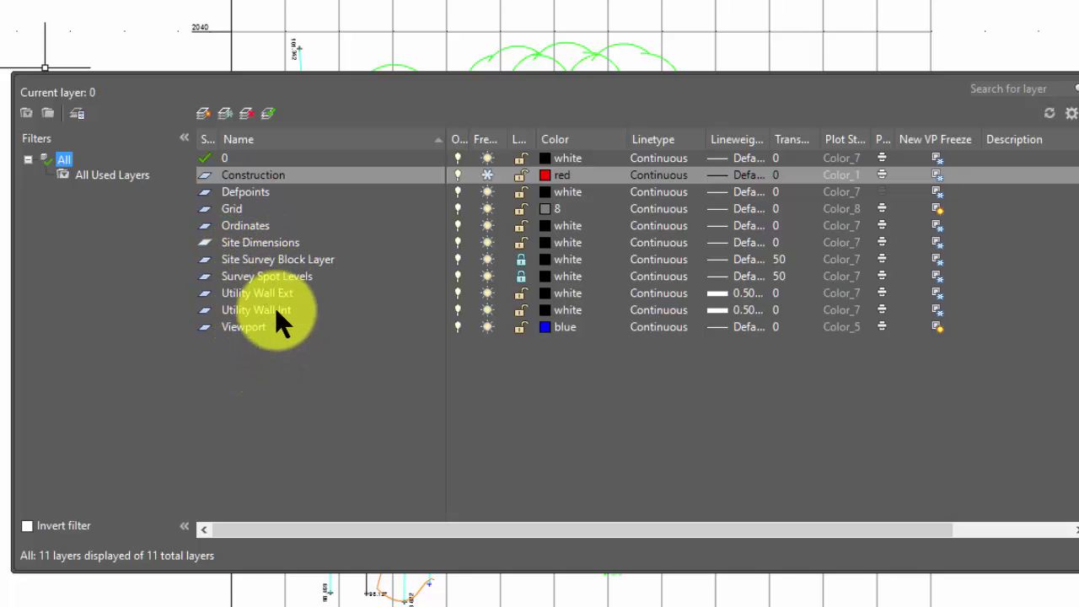
Step: Rename the Utility Wall Ext layer as Utility-Wall-Ext
left_click(232, 287)
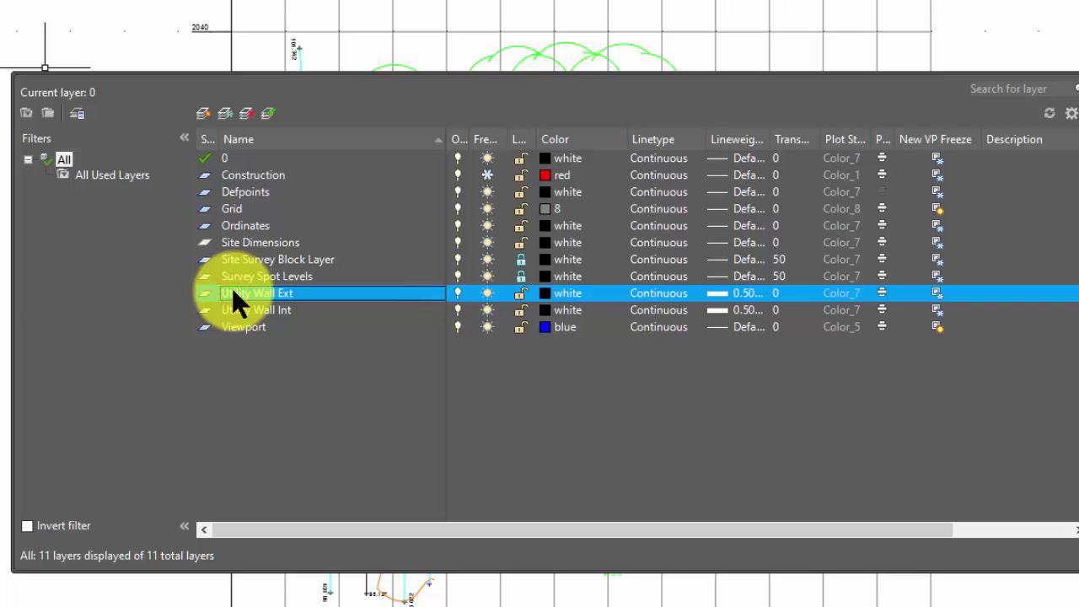
left_click(232, 287)
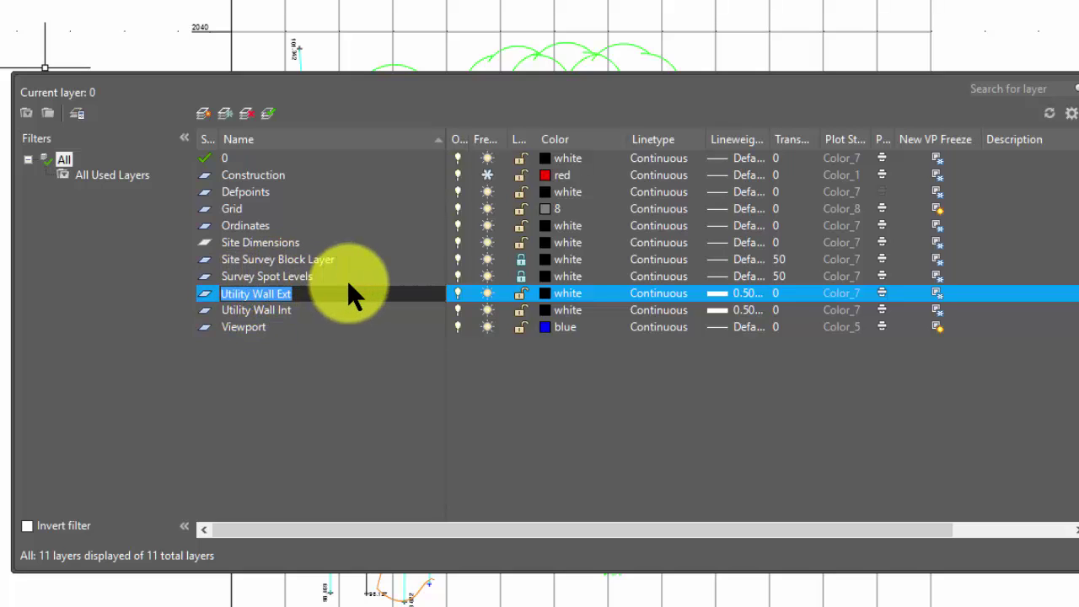
key("End")
key("Left")
key("Left")
key("Left")
key("Left")
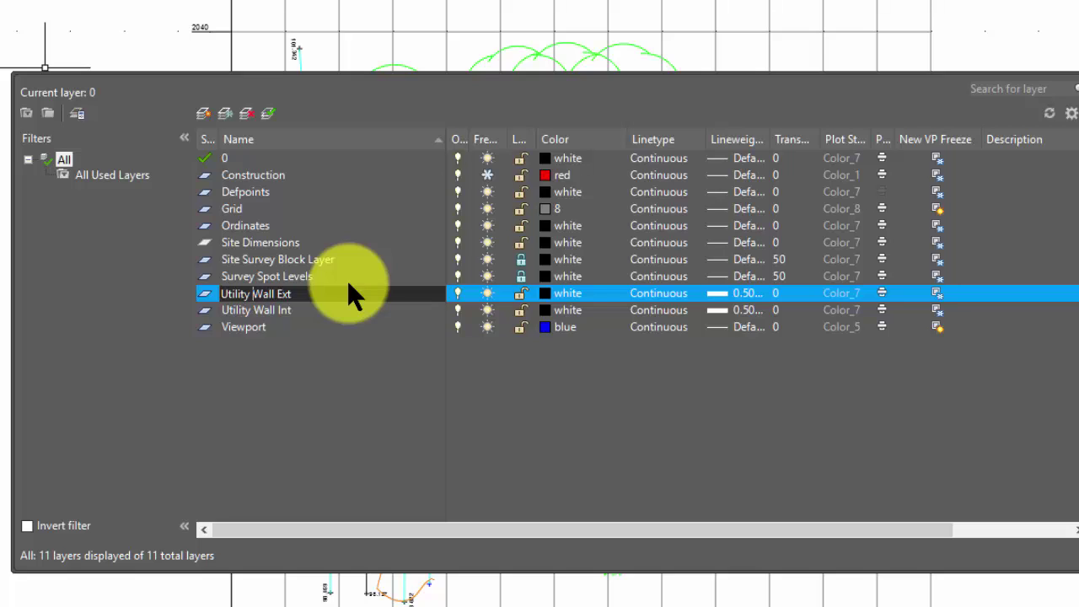
key("BackSpace")
type("-")
key("Delete")
key("ctrl+a")
key("BackSpace")
type("Utility-Wall-Ext")
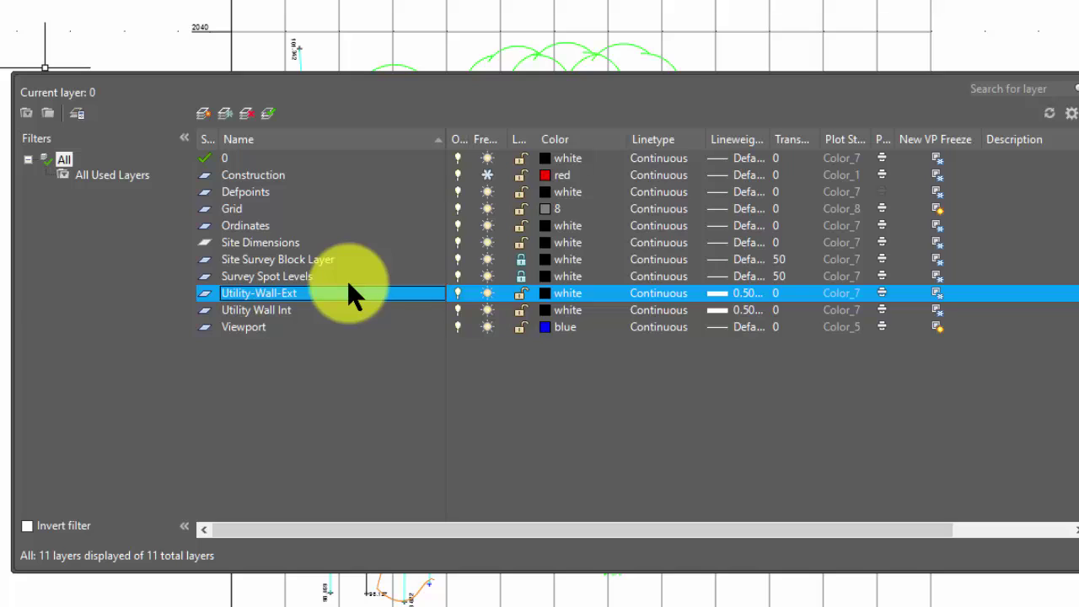
Step: Rename the Utility Wall Int layer as Utility-Wall-Int
left_click(272, 305)
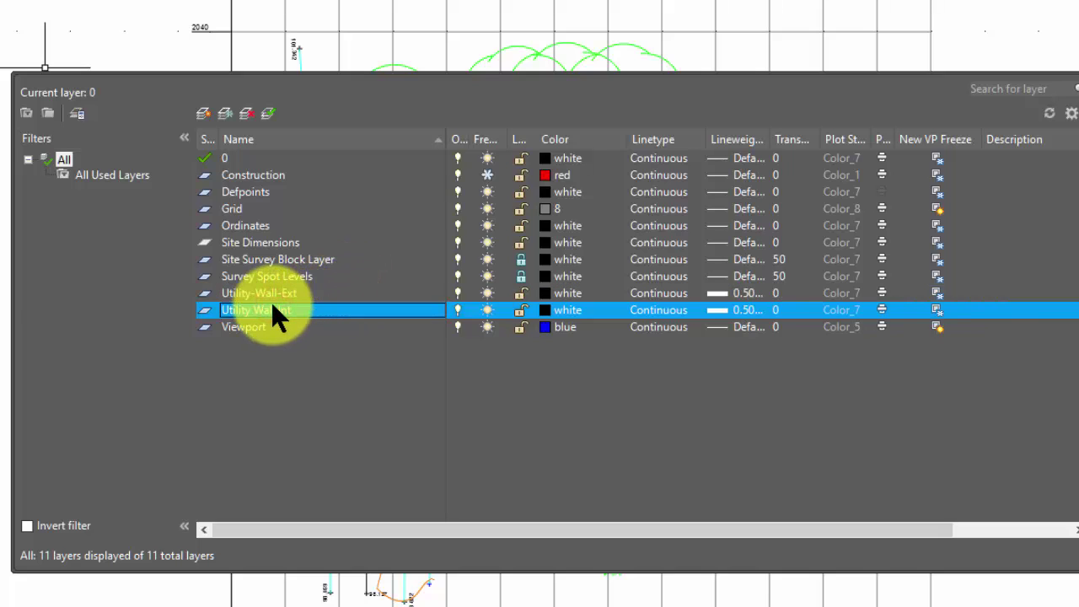
left_click(272, 305)
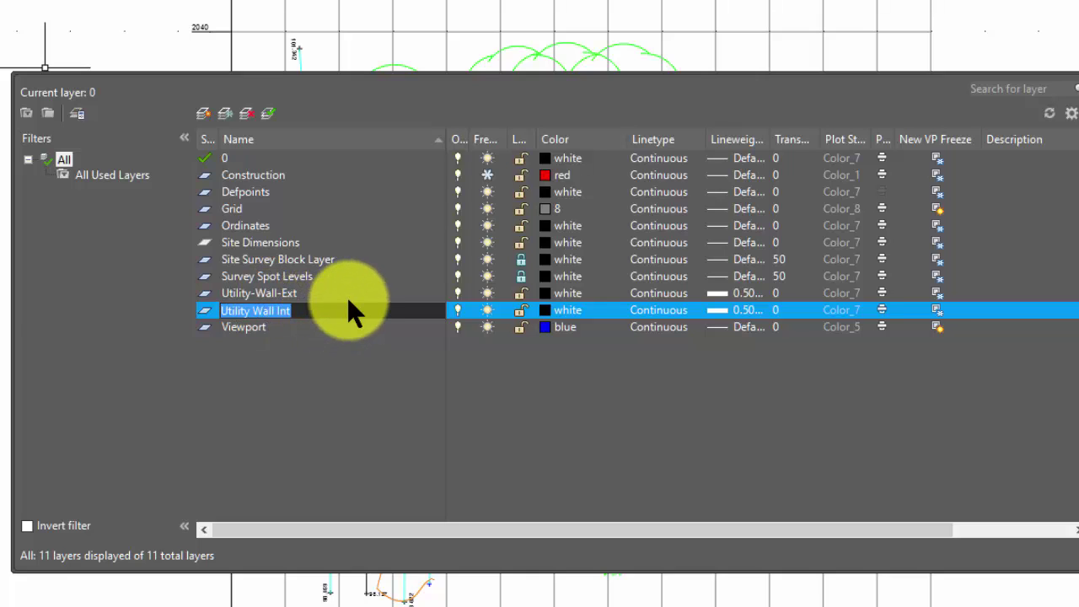
key("Home")
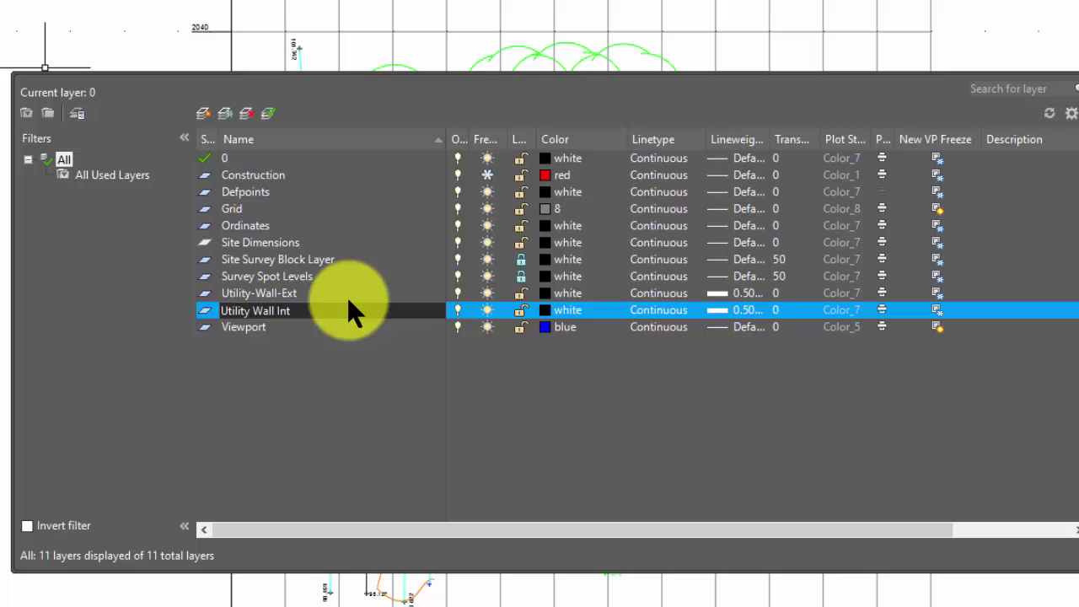
key("ctrl+Right")
key("BackSpace")
type("-")
key("BackSpace")
type("-")
key("Return")
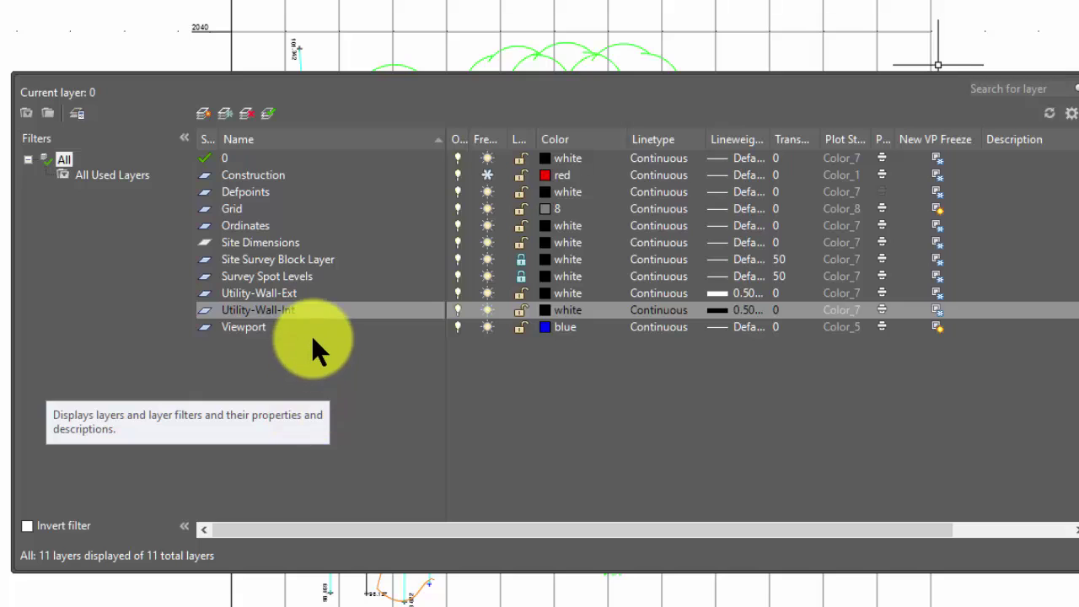
Step: Rename the Construction layer as Z-Construction
left_click(240, 174)
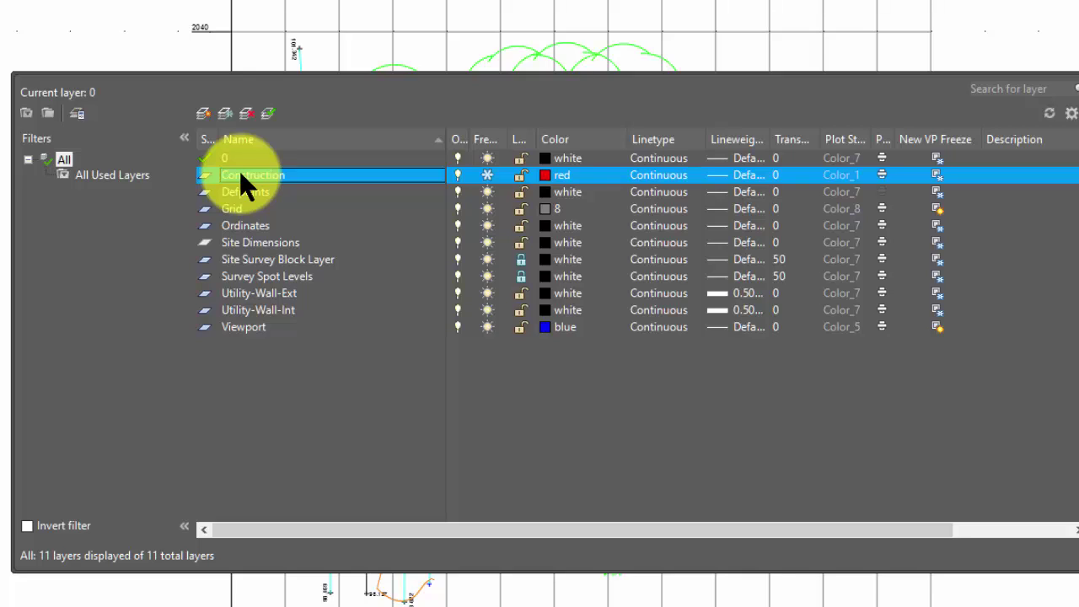
left_click(240, 175)
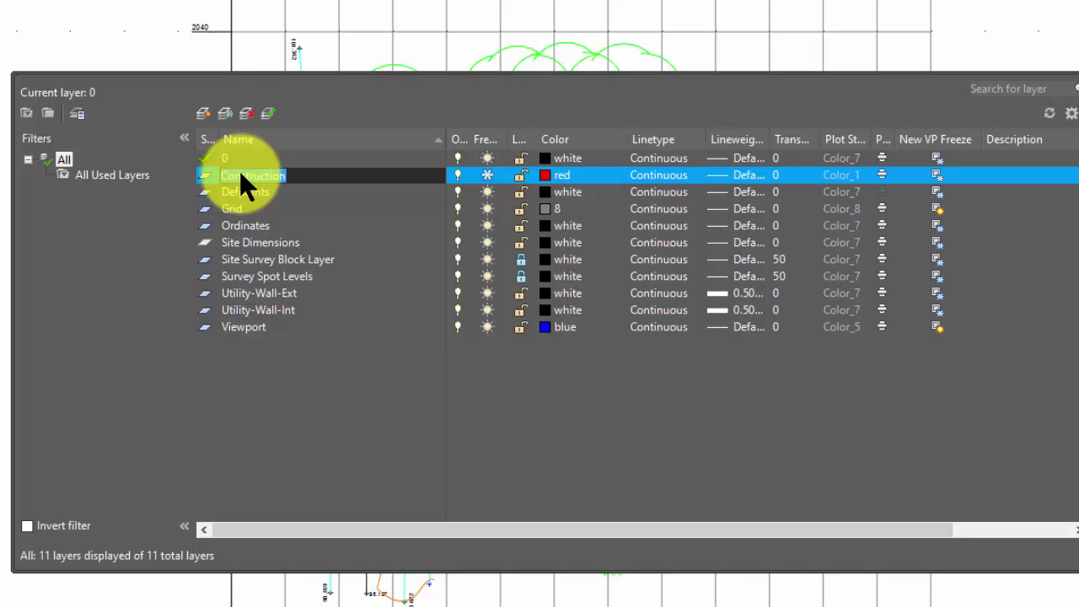
left_click(240, 175)
type("Z-")
key("Return")
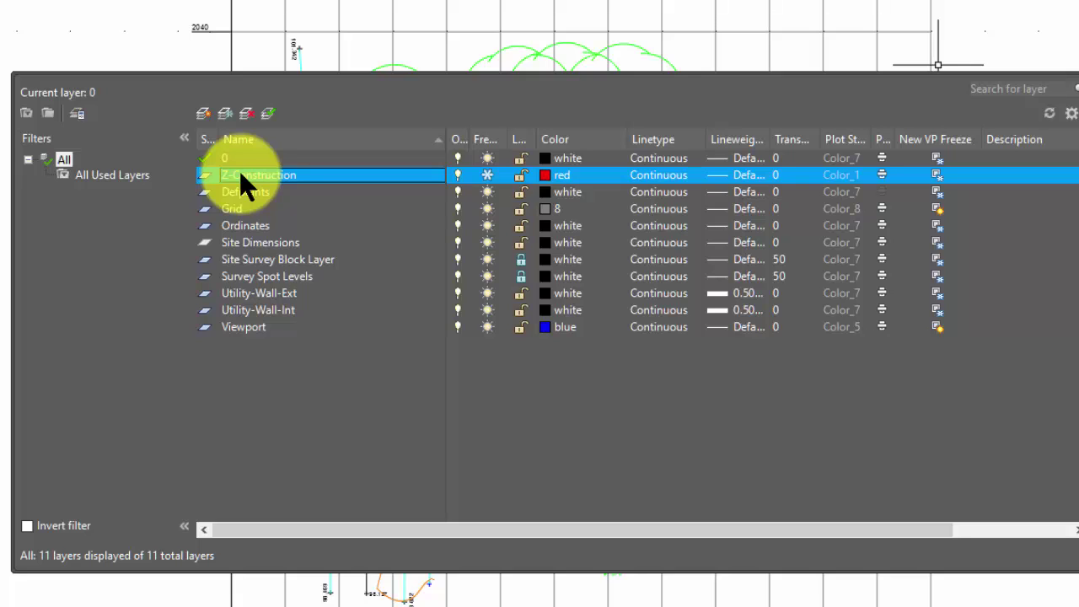
Step: Rename the Viewport layer as Z-Viewport
left_click(239, 328)
left_click(239, 328)
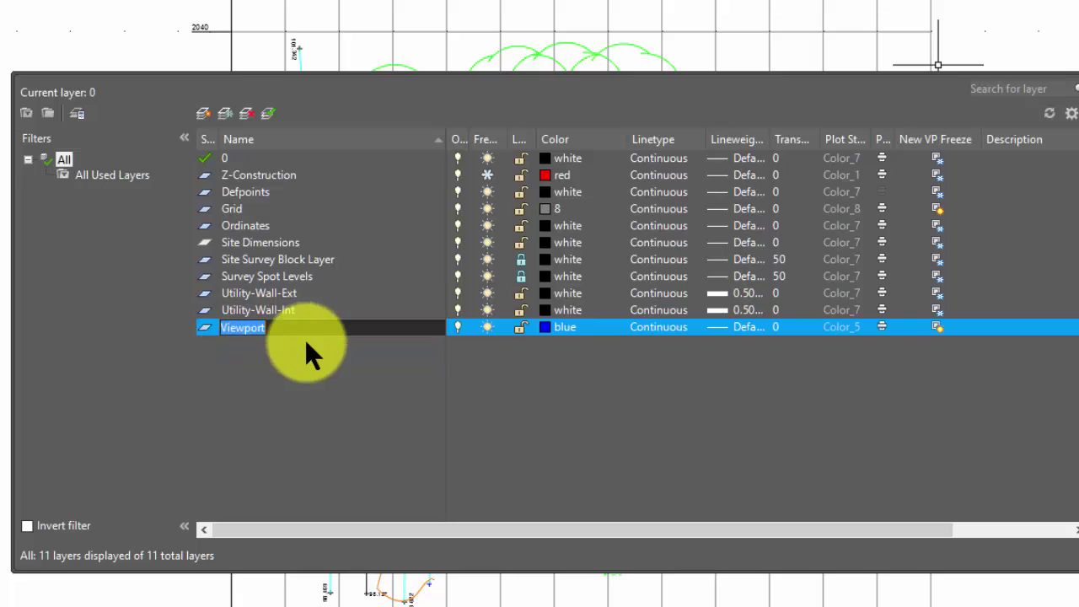
key("Home")
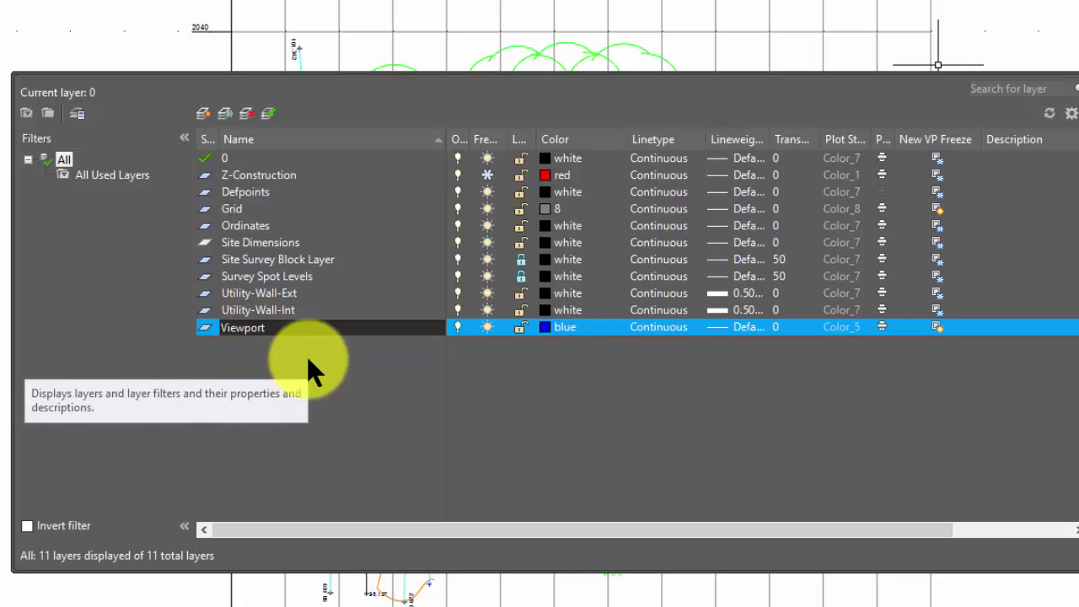
type("Z-")
key("Return")
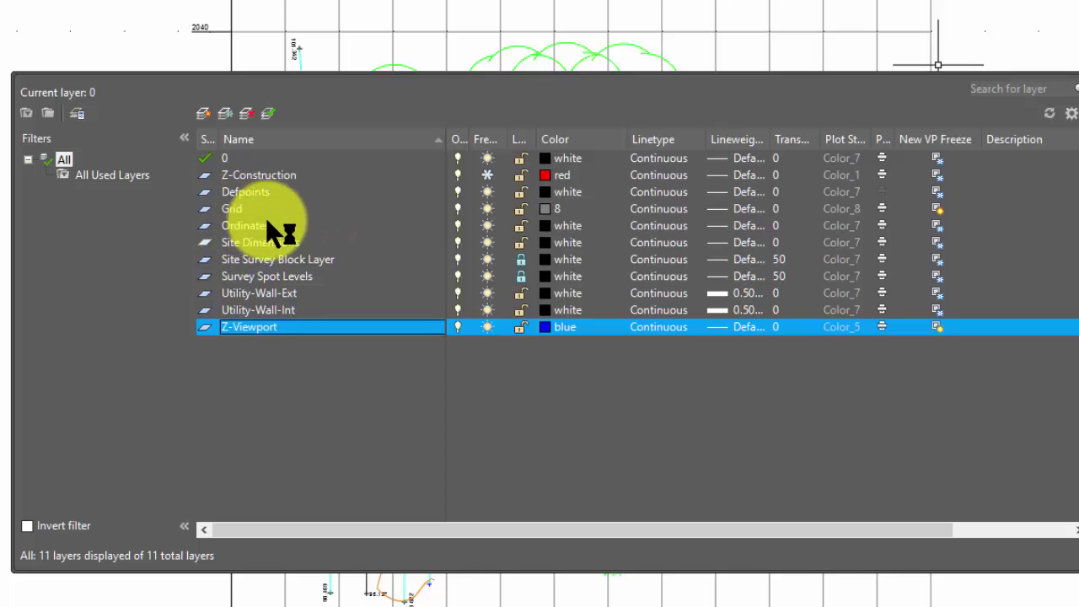
Step: Rename the Site Survey Block Layer as Z-Site-Survey-Block-Layer, with hyphens in place of the spaces
left_click(237, 260)
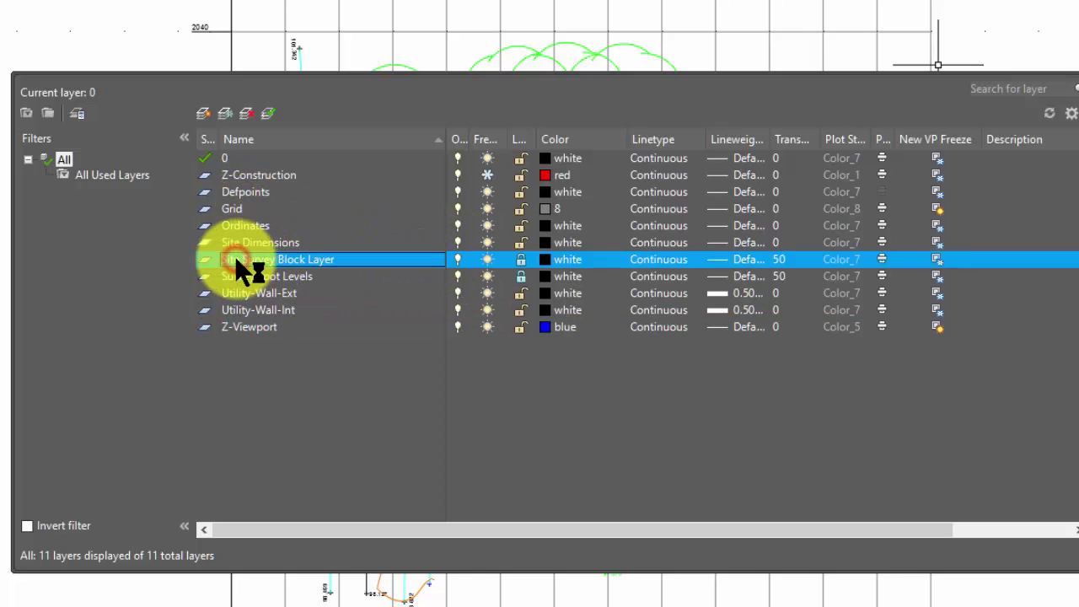
left_click(239, 262)
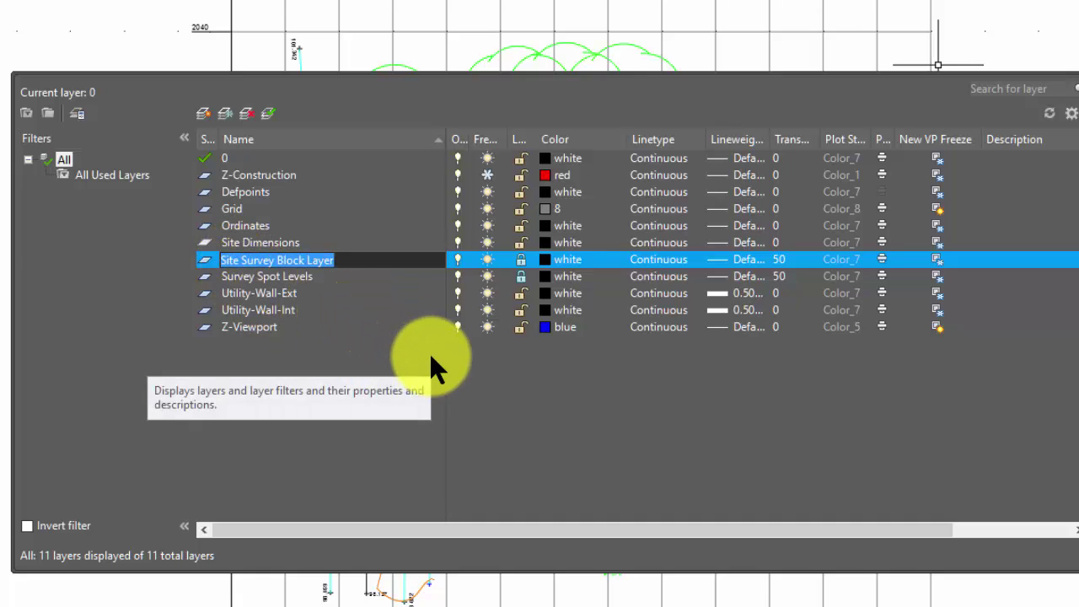
key("Home")
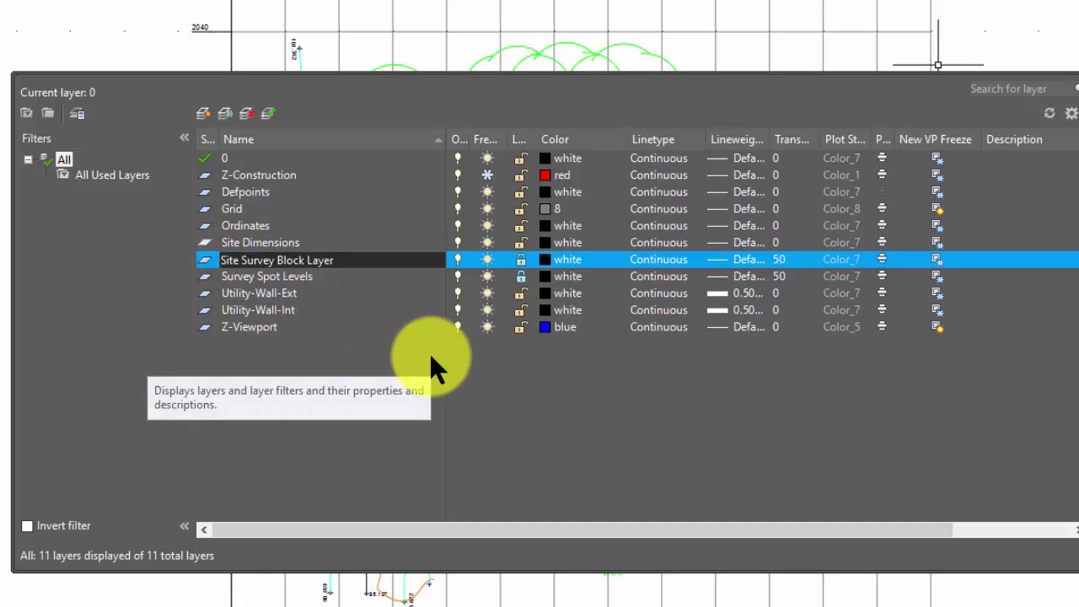
type("Z")
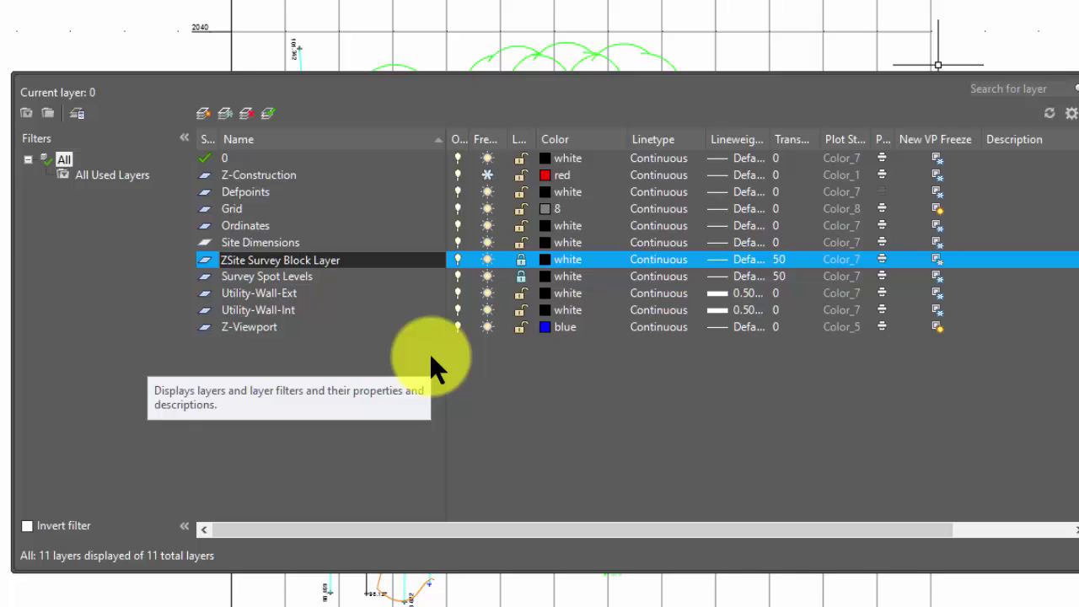
type("-")
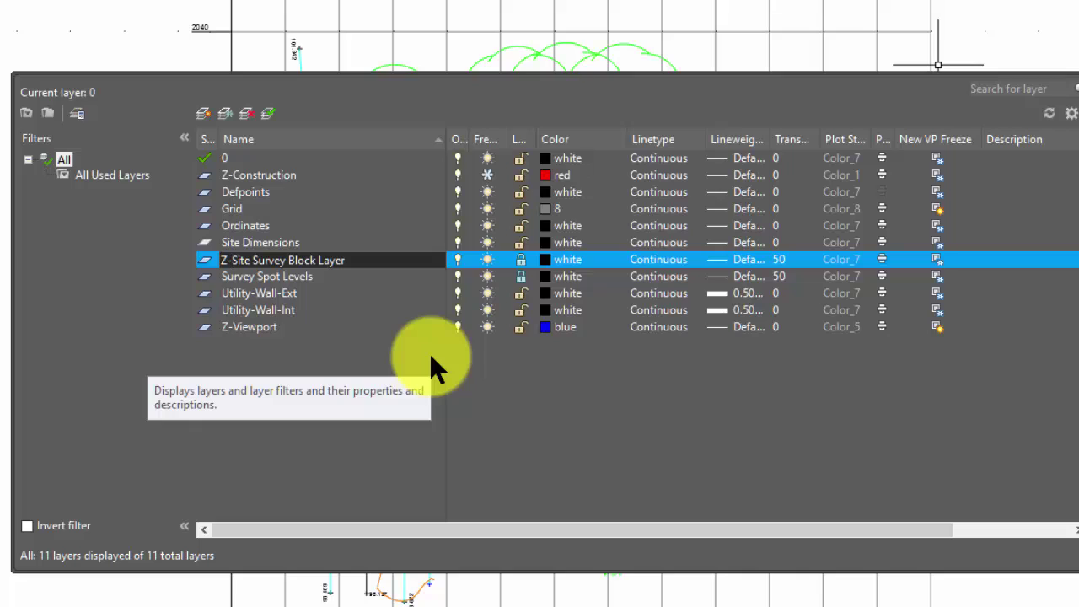
key("ctrl+Right")
key("BackSpace")
type("-")
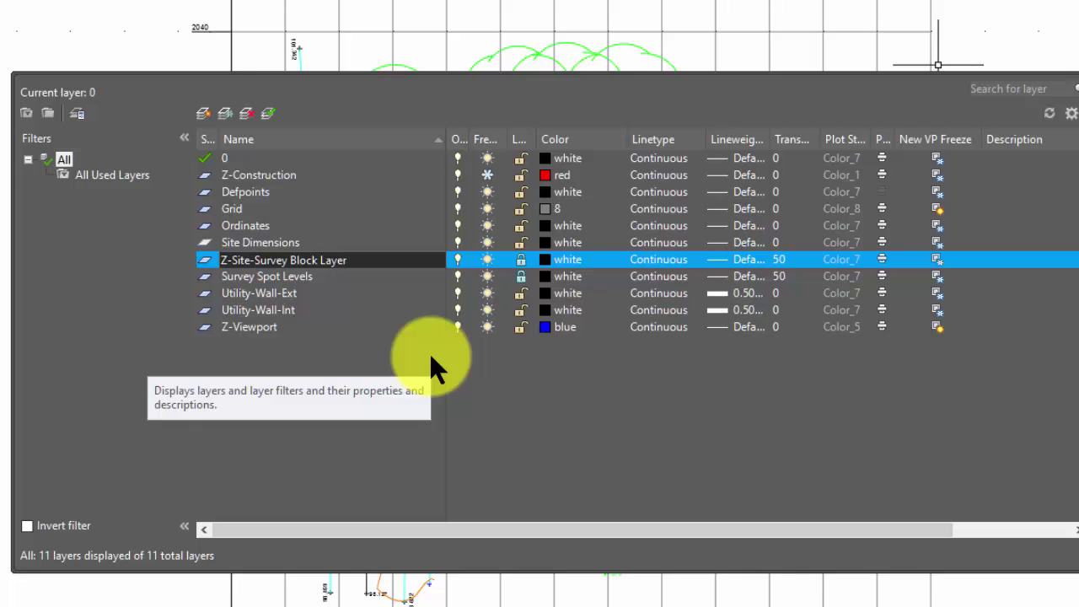
key("ctrl+Right")
key("BackSpace")
type("-")
key("BackSpace")
type("-")
key("Return")
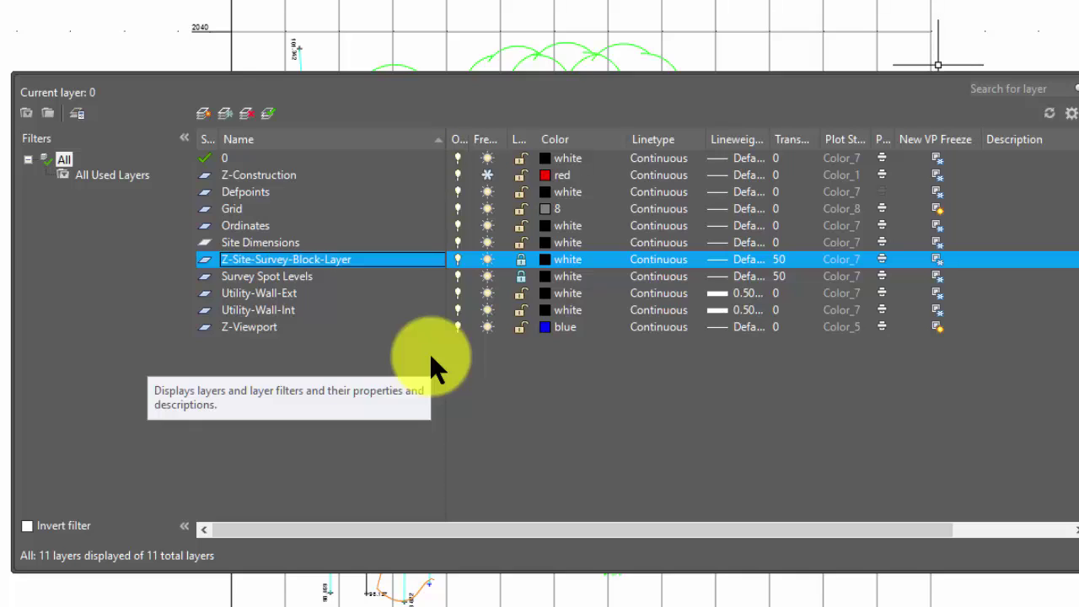
Step: Rename the Survey Spot Levels layer as Z-Survey-Spot-Levels, with hyphens in place of the spaces
left_click(259, 274)
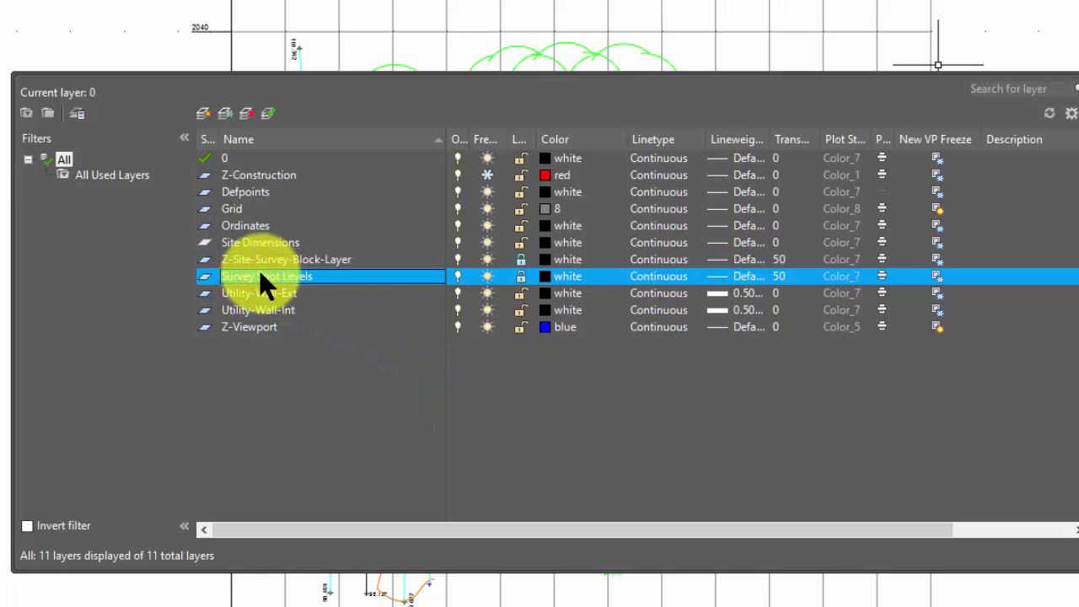
left_click(259, 273)
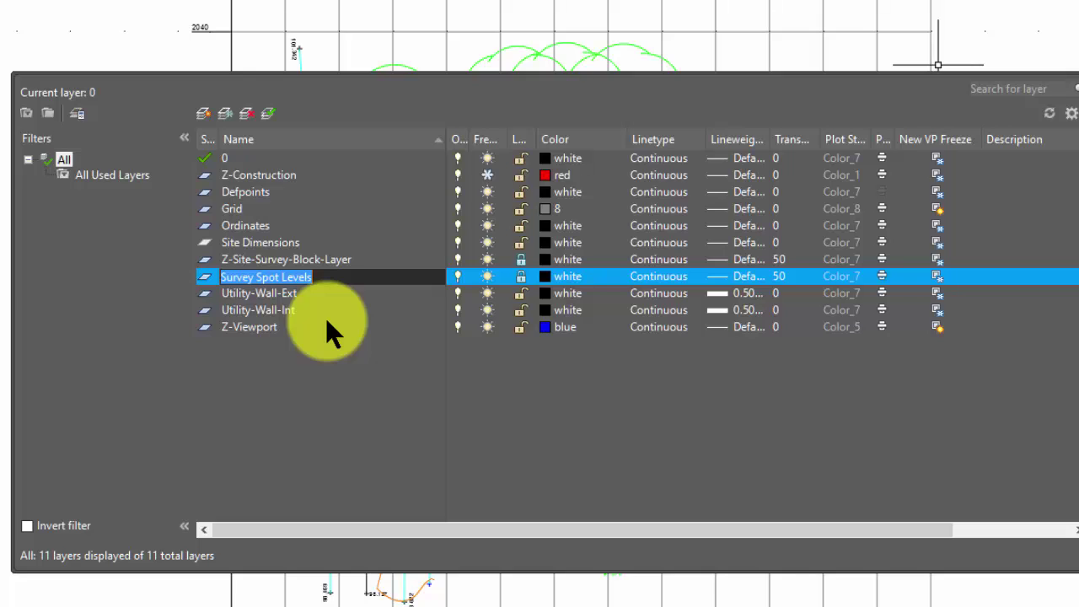
key("Home")
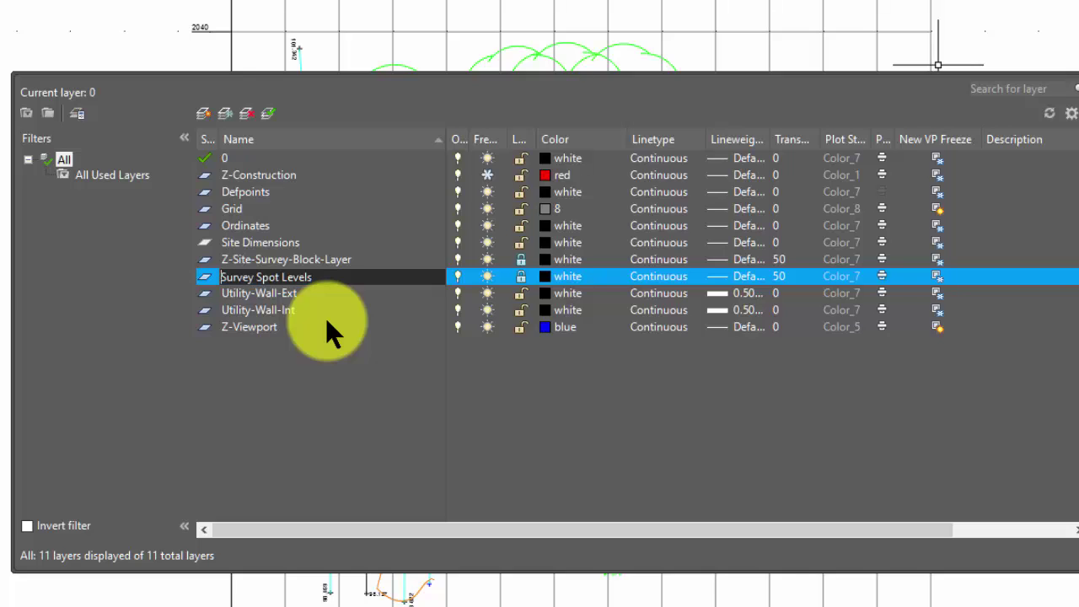
type("Z")
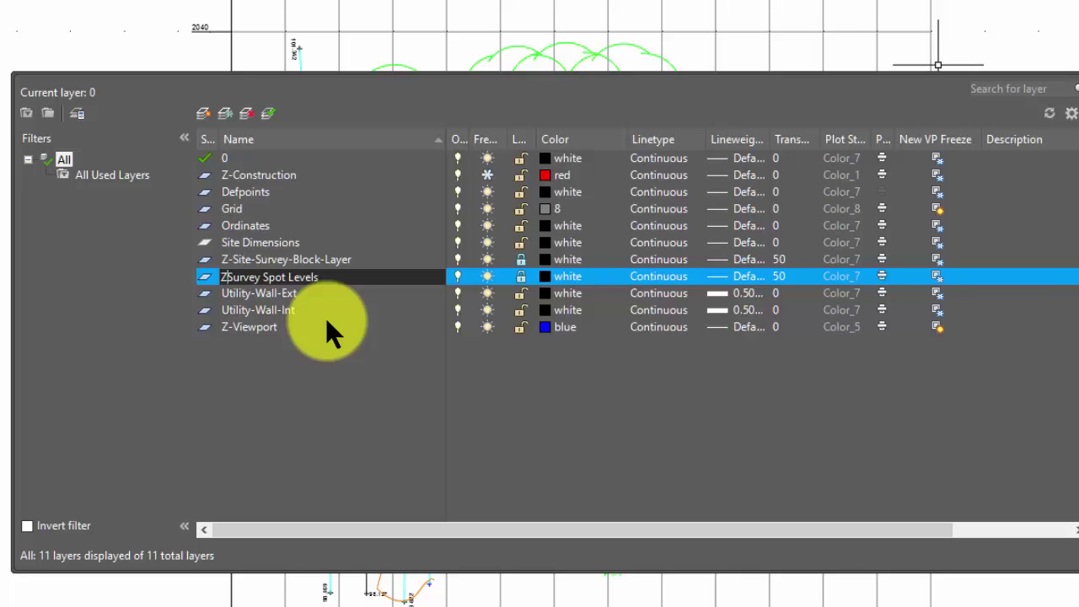
type("-")
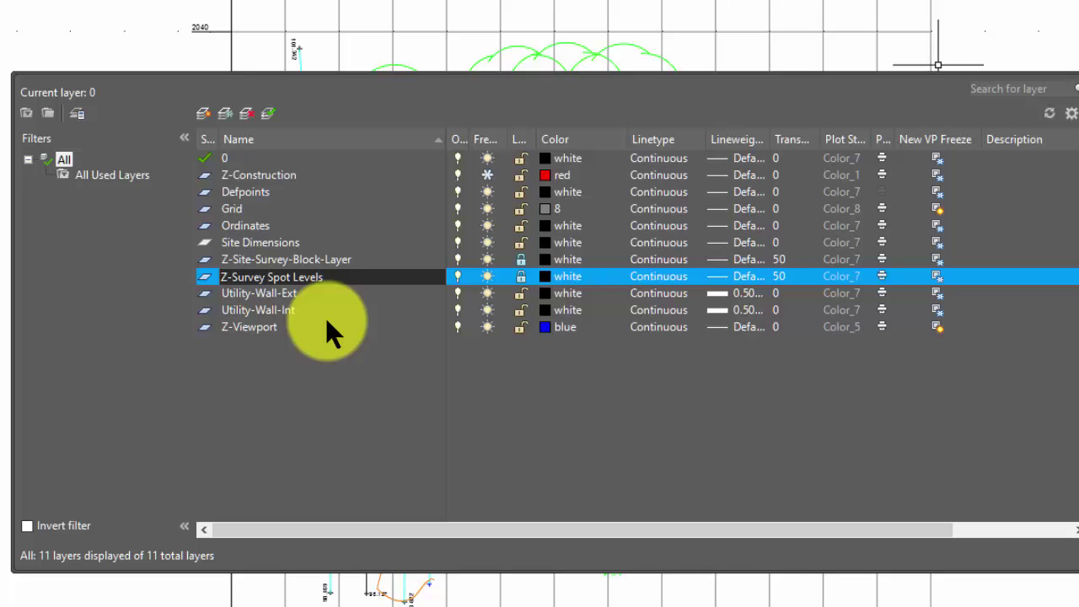
key("BackSpace")
type("-")
key("ctrl+Right")
key("BackSpace")
type("-")
key("Return")
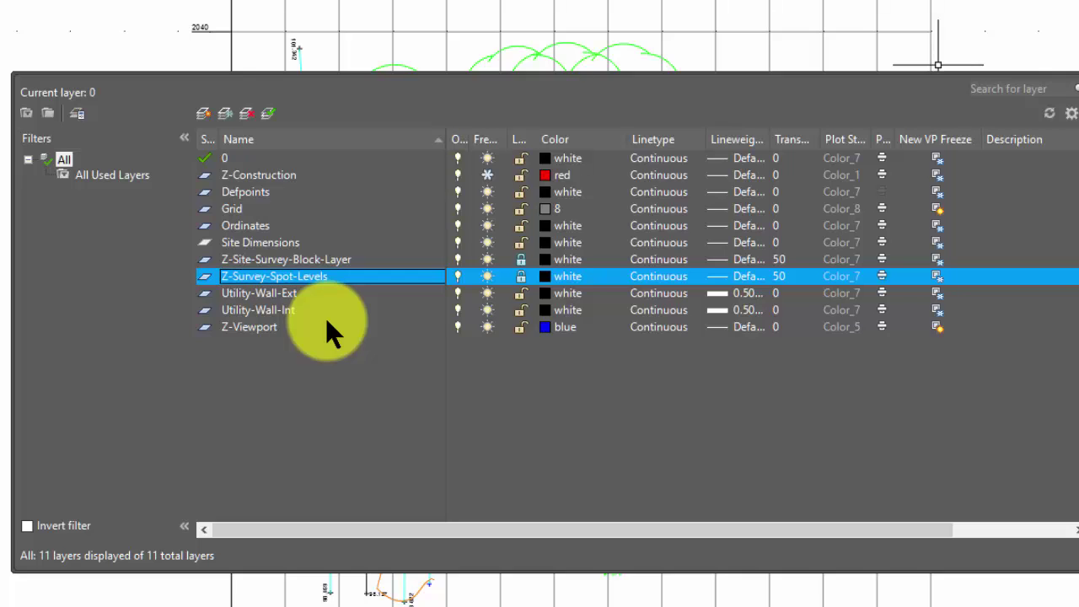
Step: Re-sort the layer list by name in ascending order so the Z- layers are grouped at the end
left_click(236, 137)
left_click(236, 138)
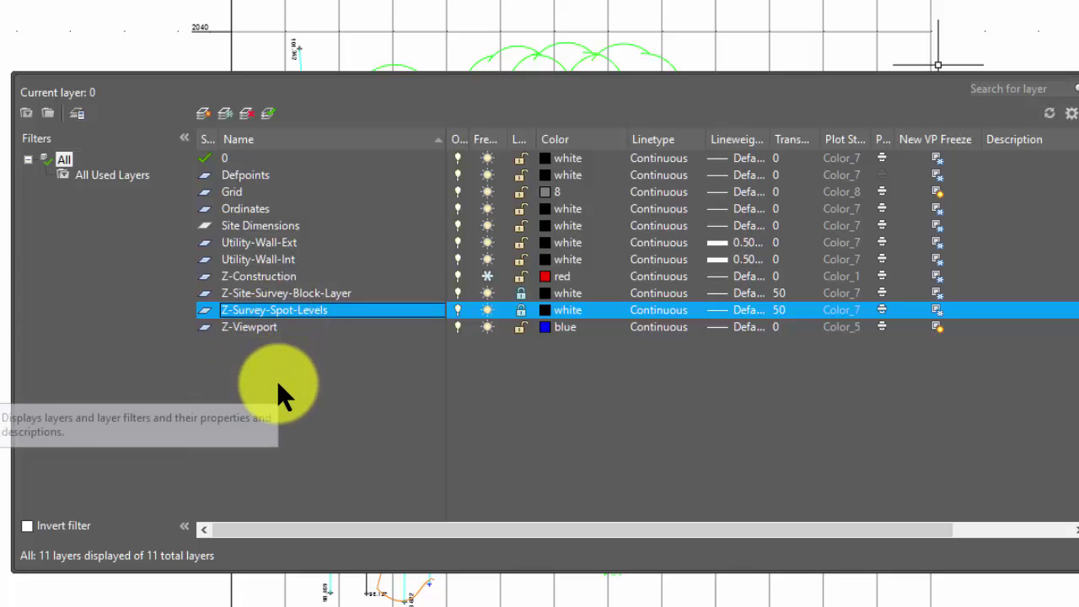
left_click(175, 334)
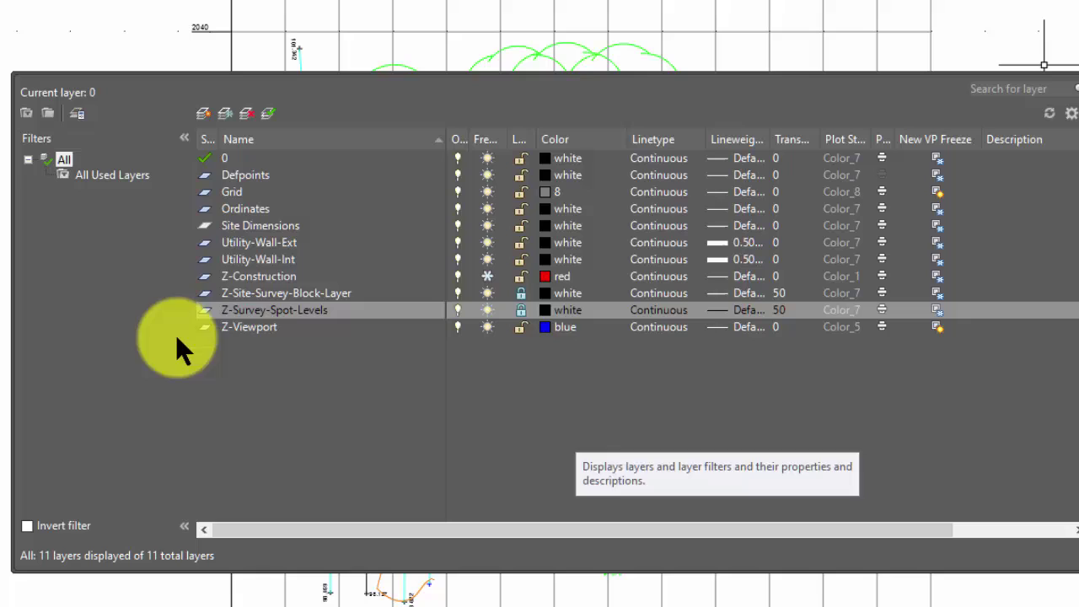
left_click(237, 190)
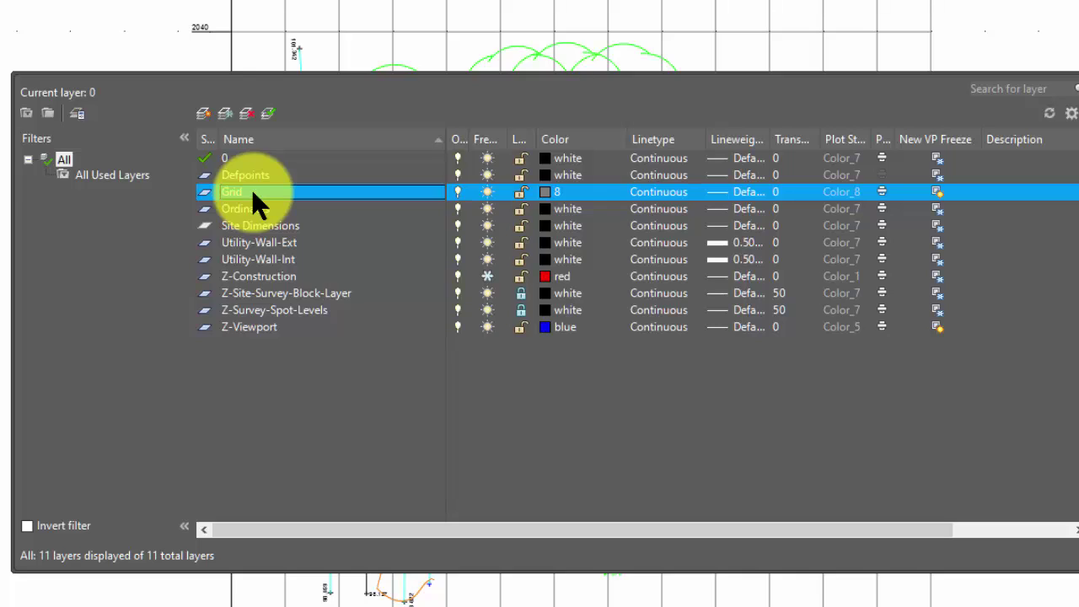
left_click(252, 190)
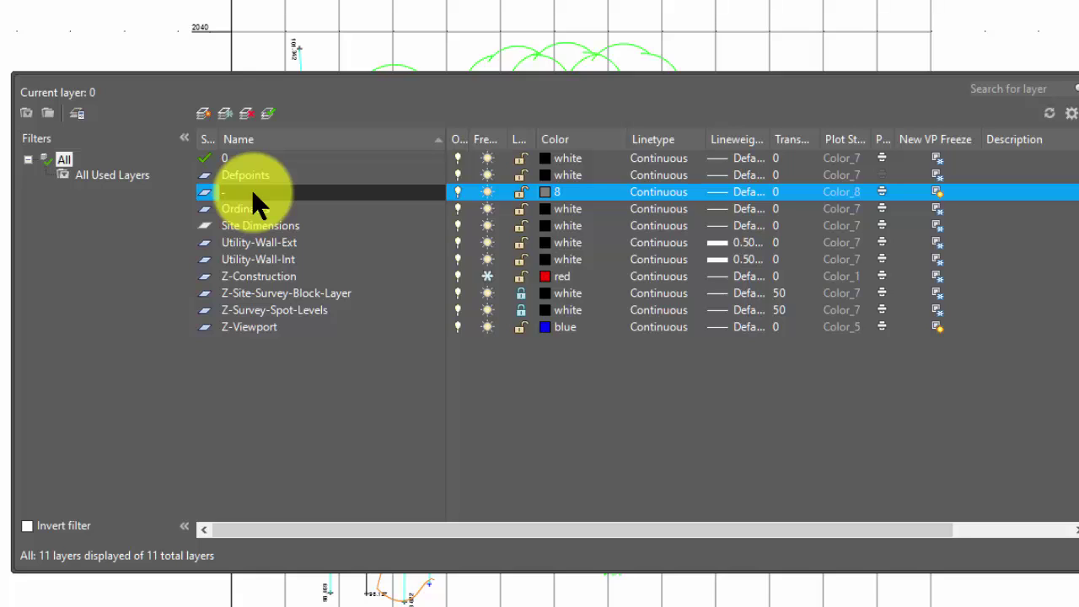
key("Escape")
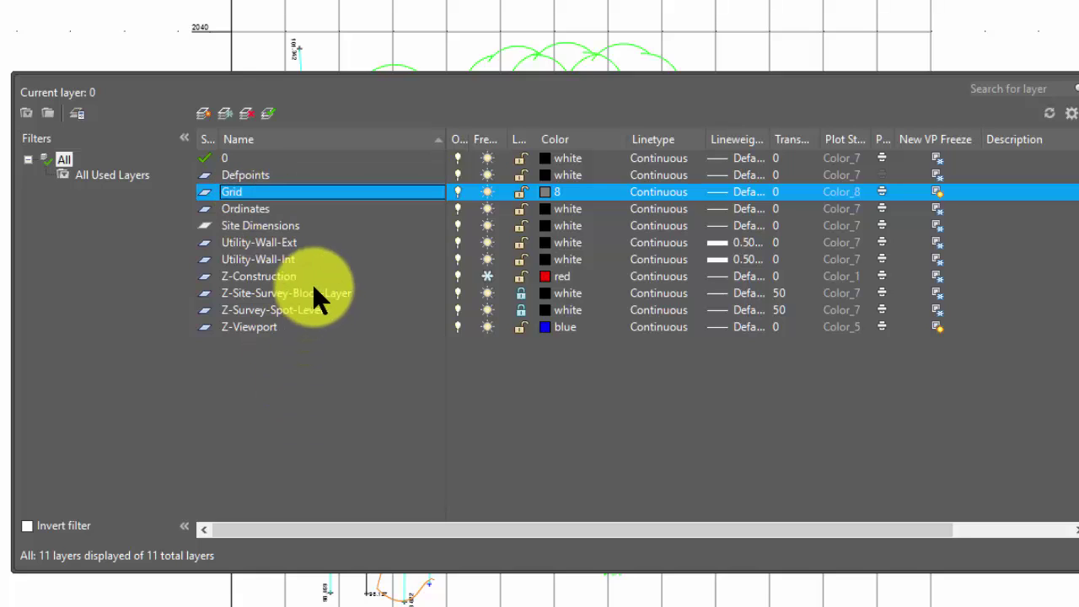
Step: Rename the Grid layer as Grid-Squares
left_click(276, 191)
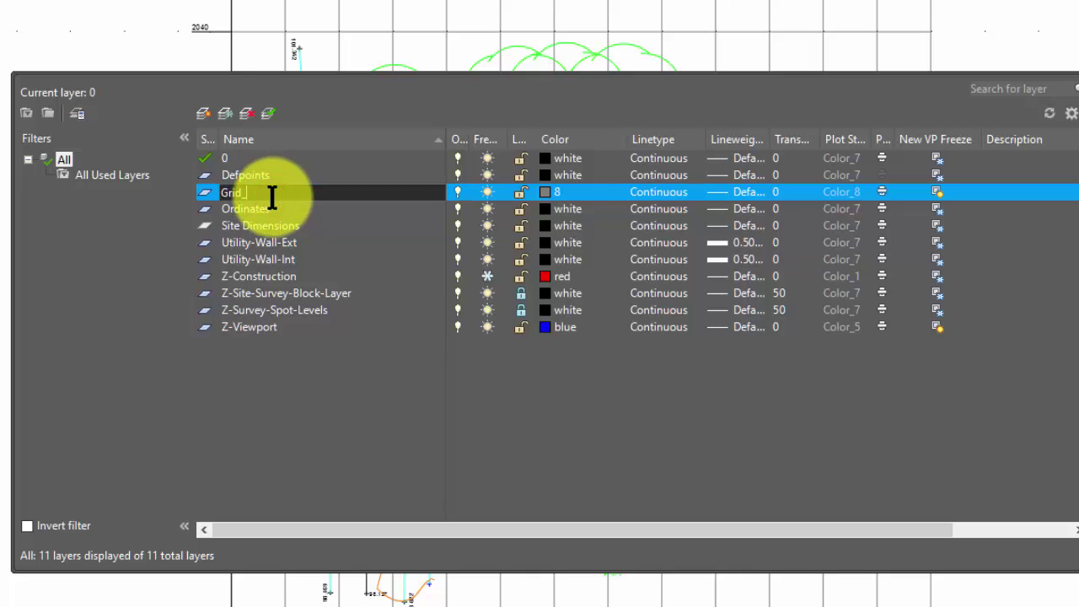
type("_")
key("BackSpace")
type("-Squares")
key("Return")
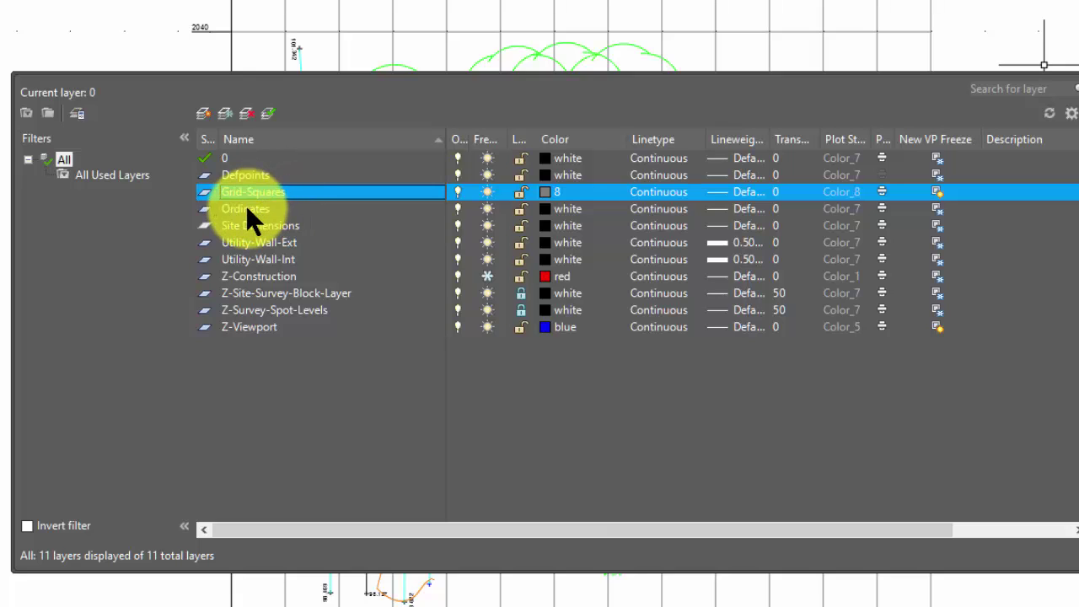
Step: Rename the Ordinates layer as Grid-Ordinates
left_click(245, 208)
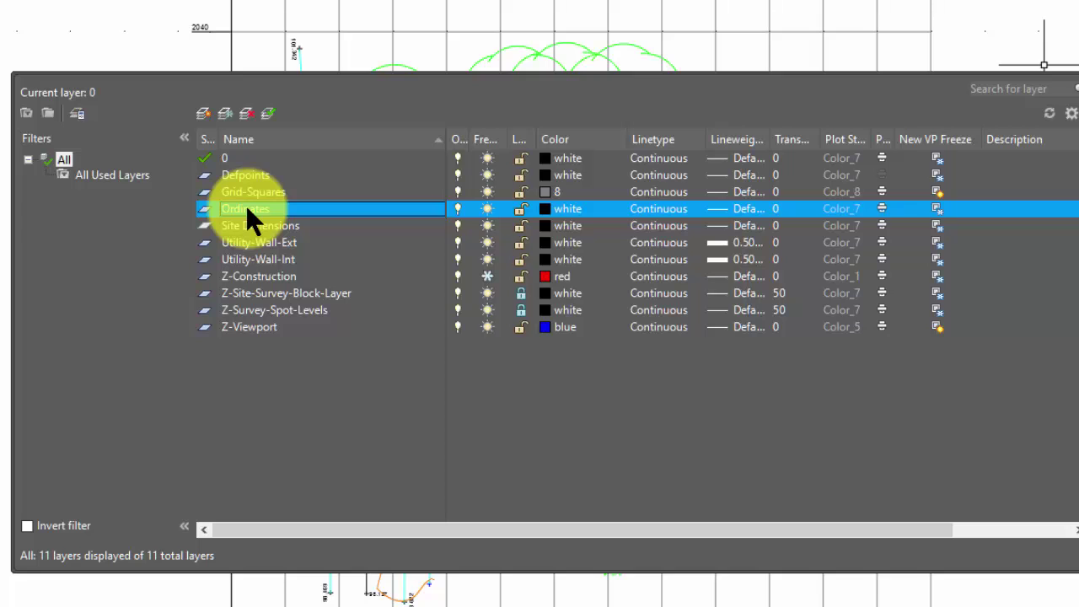
left_click(245, 209)
left_click(286, 209)
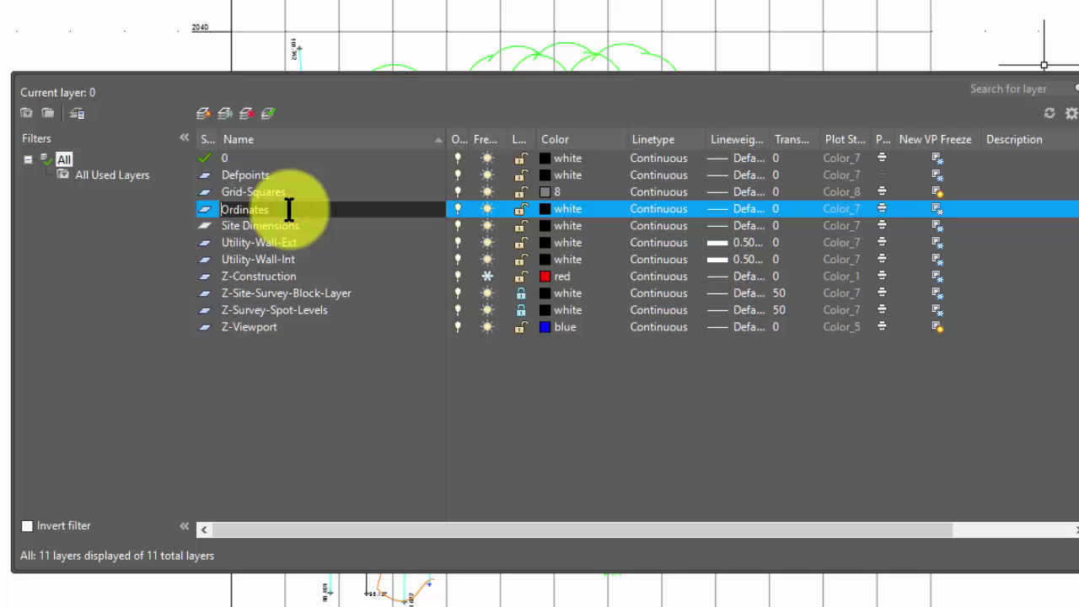
type("Grid-")
key("Return")
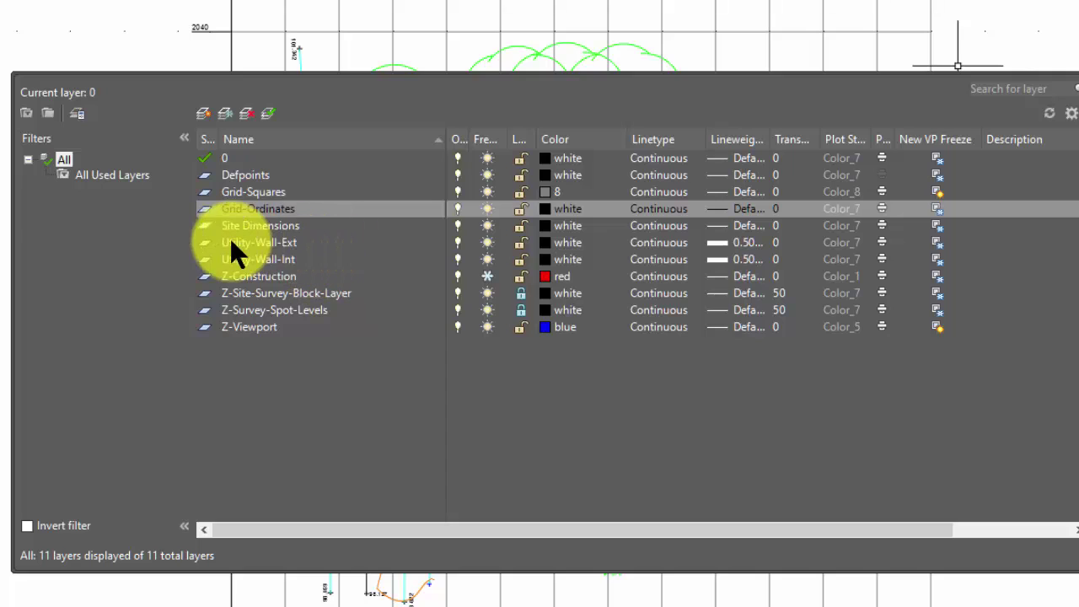
Step: Rename the Site Dimensions layer as Dimensions-Site, moving the word Site behind a hyphen
left_click(247, 224)
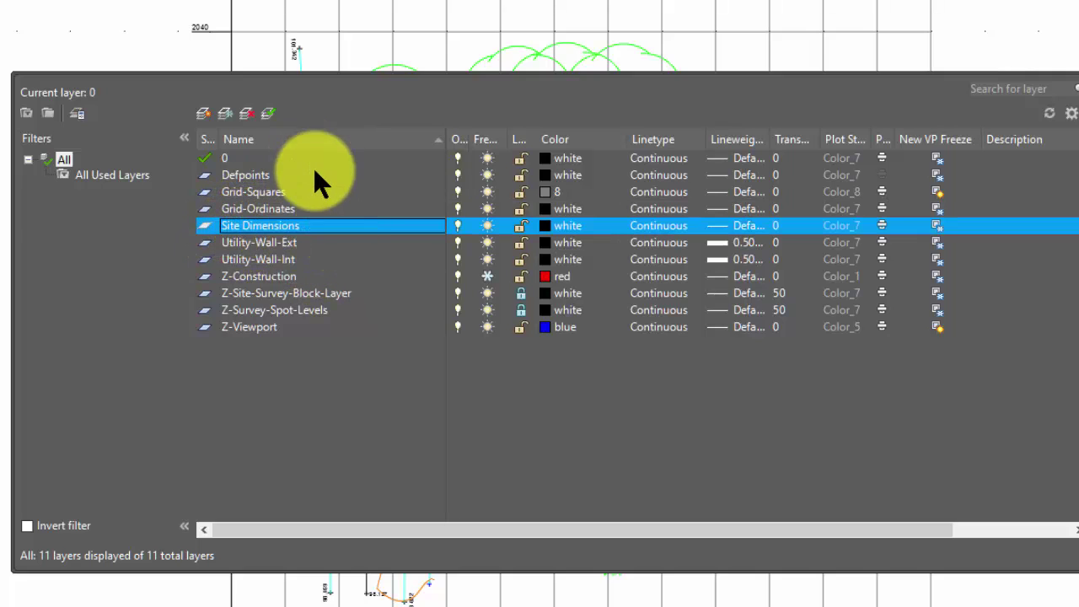
left_click(307, 226)
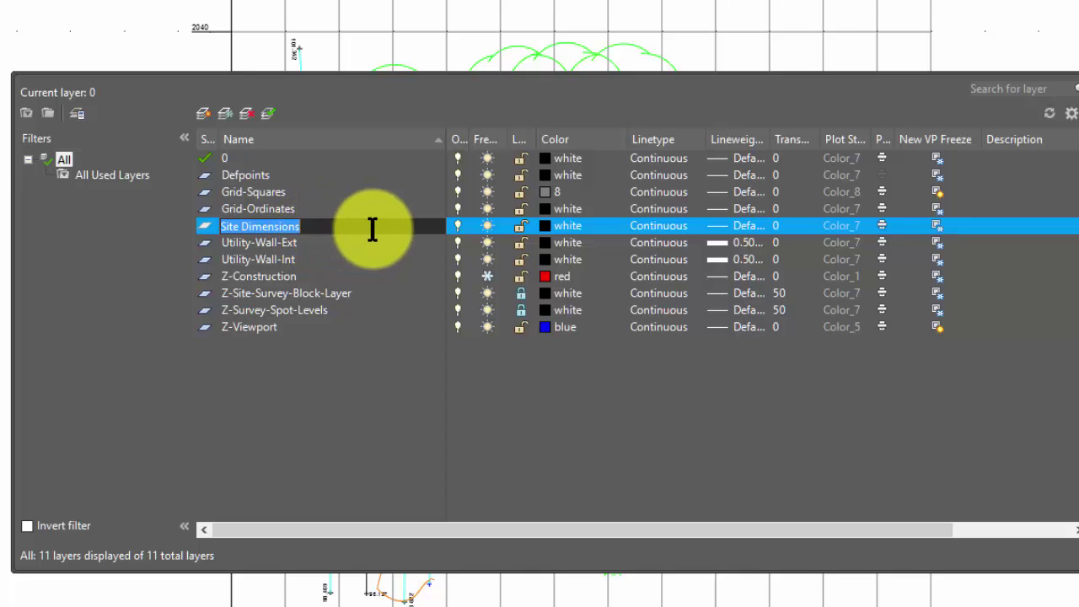
key("Home")
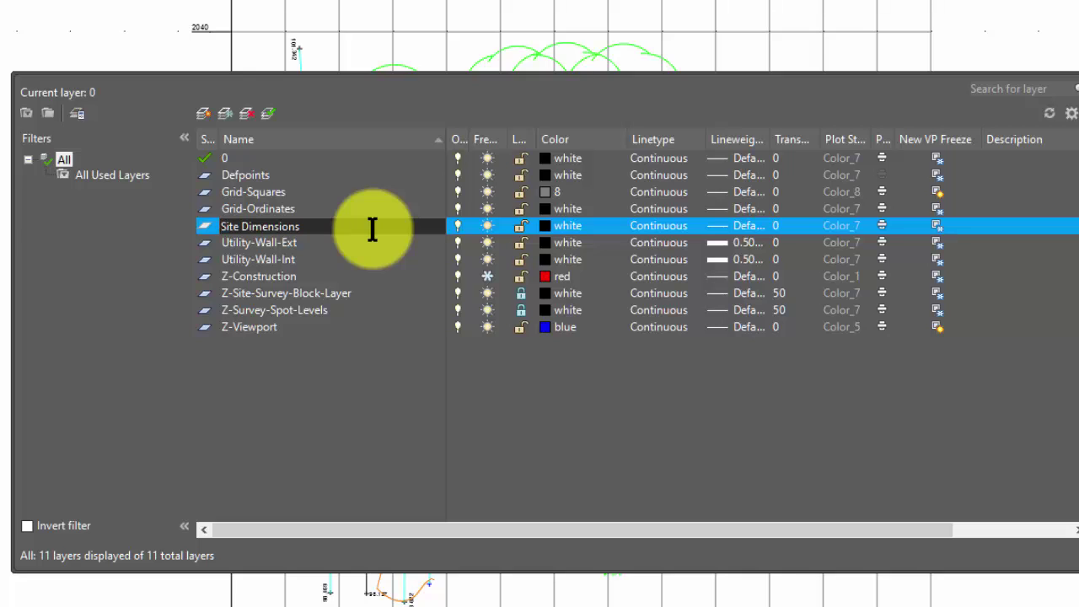
key("shift+Right")
key("shift+Right")
key("shift+Right")
key("shift+Right")
key("shift+Right")
key("Delete")
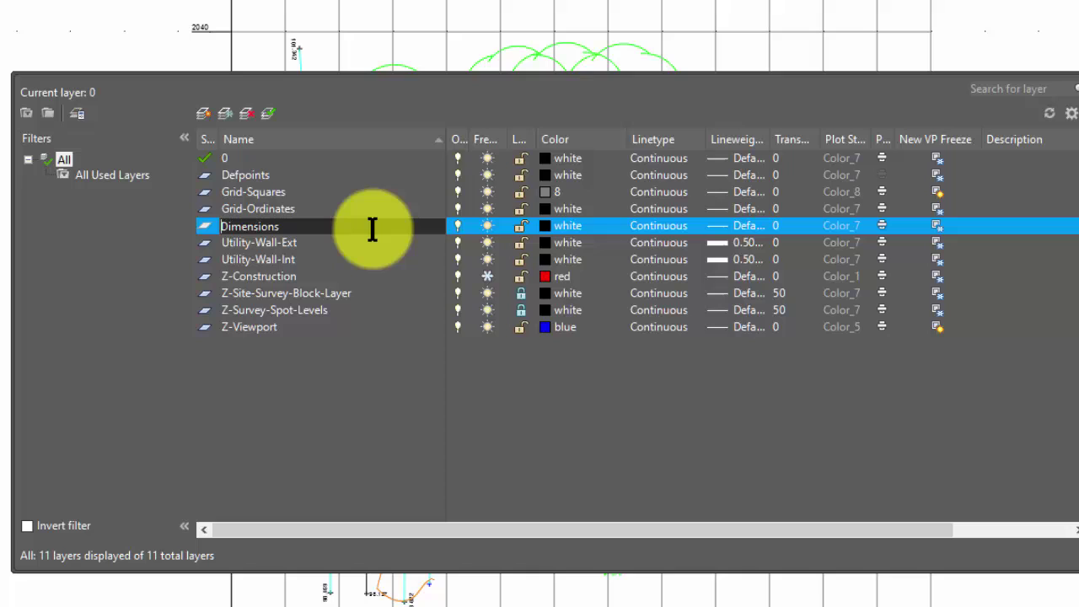
left_click(310, 228)
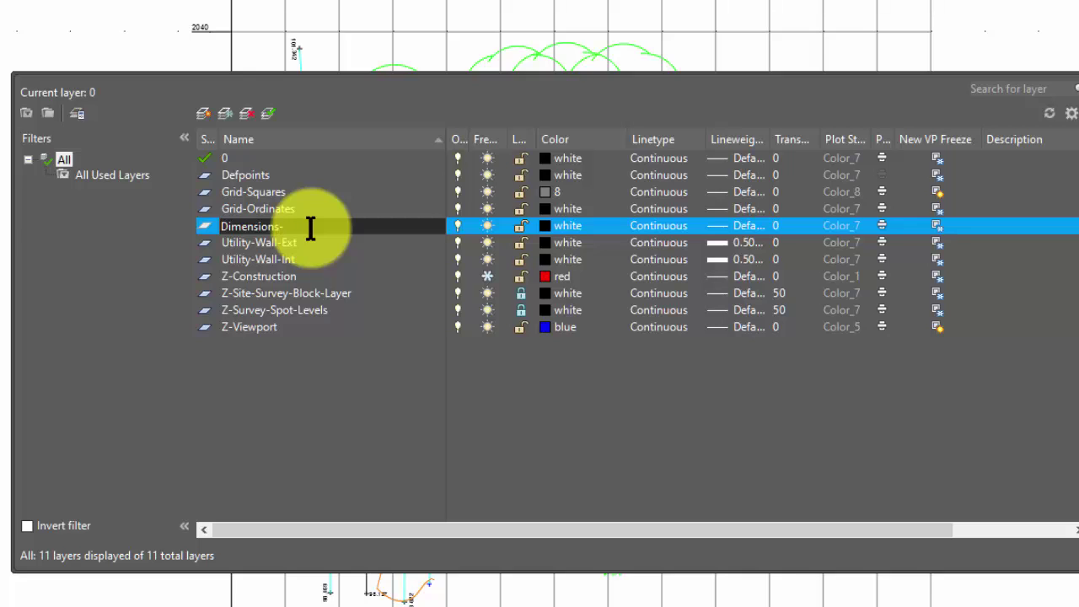
type("-Site")
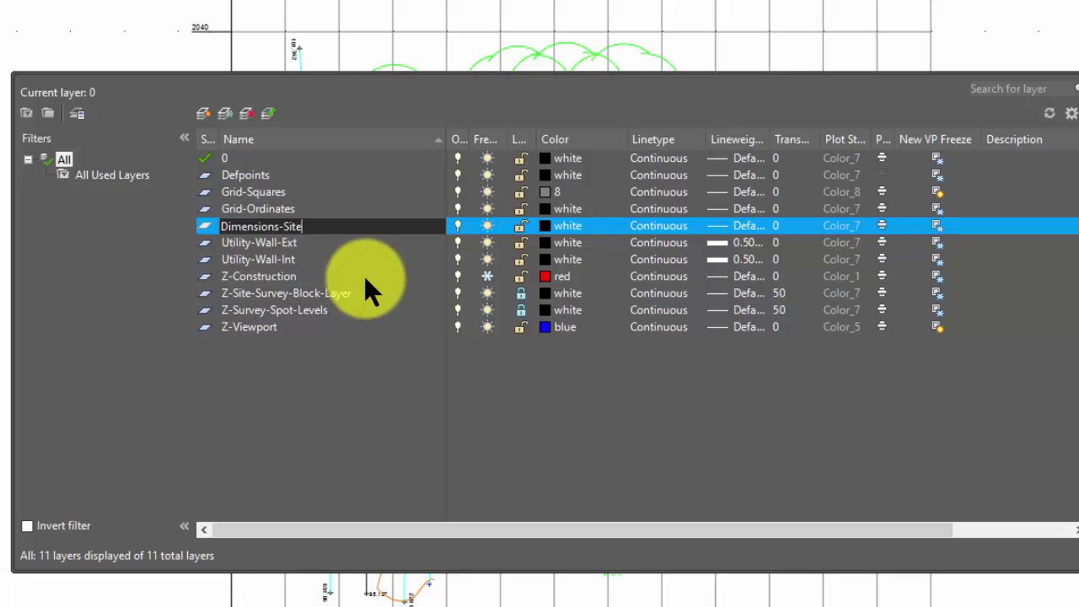
key("ctrl+a")
key("BackSpace")
key("ctrl+z")
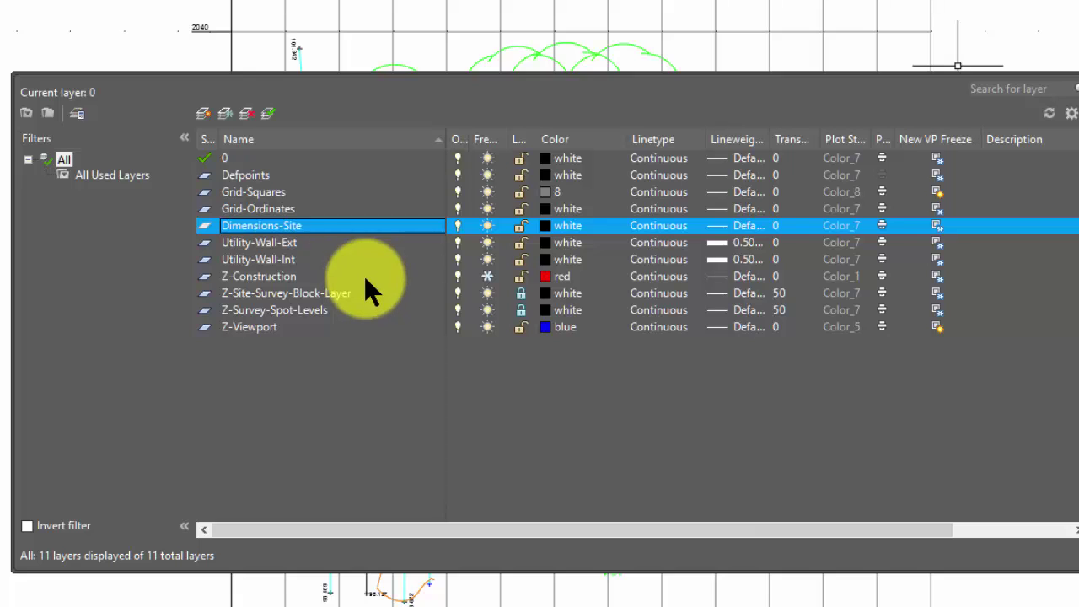
Step: Append the suffix -MS to the Dimensions-Site layer name so it reads Dimensions-Site-MS
double_click(316, 223)
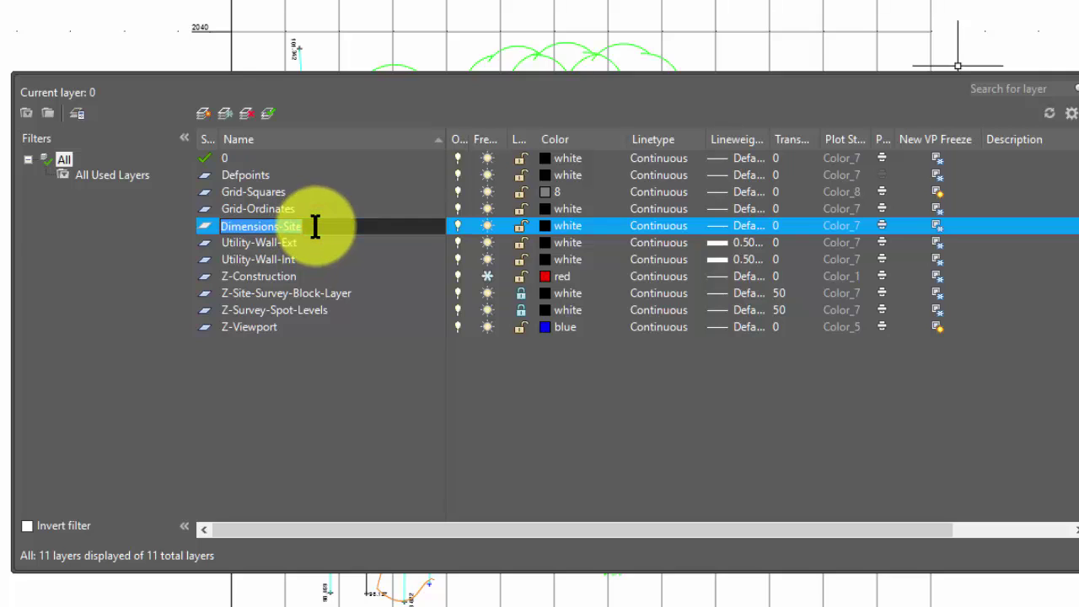
left_click(315, 226)
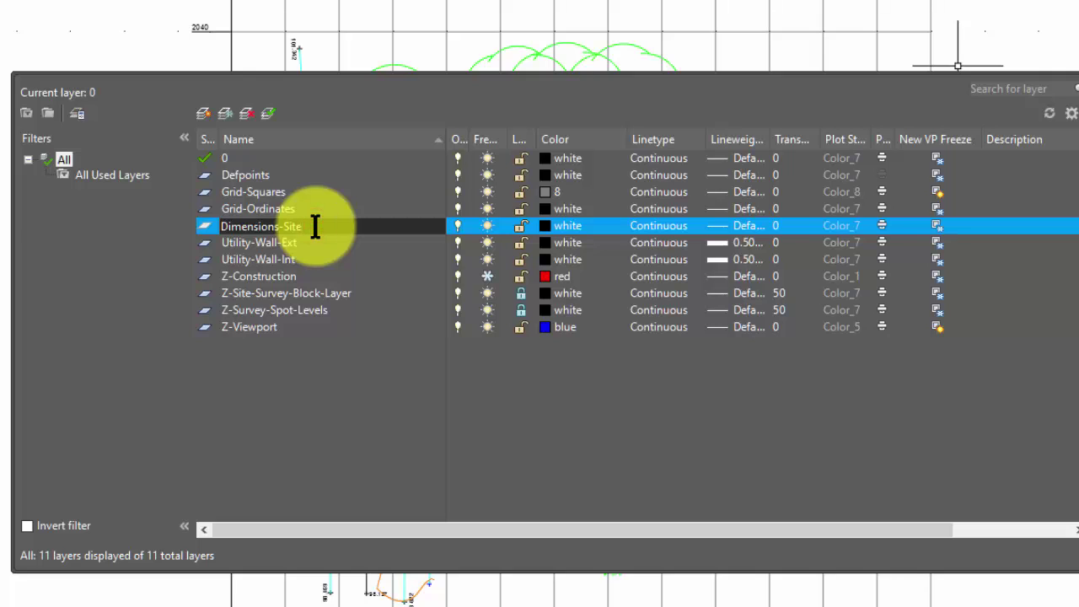
type("-MS")
key("Return")
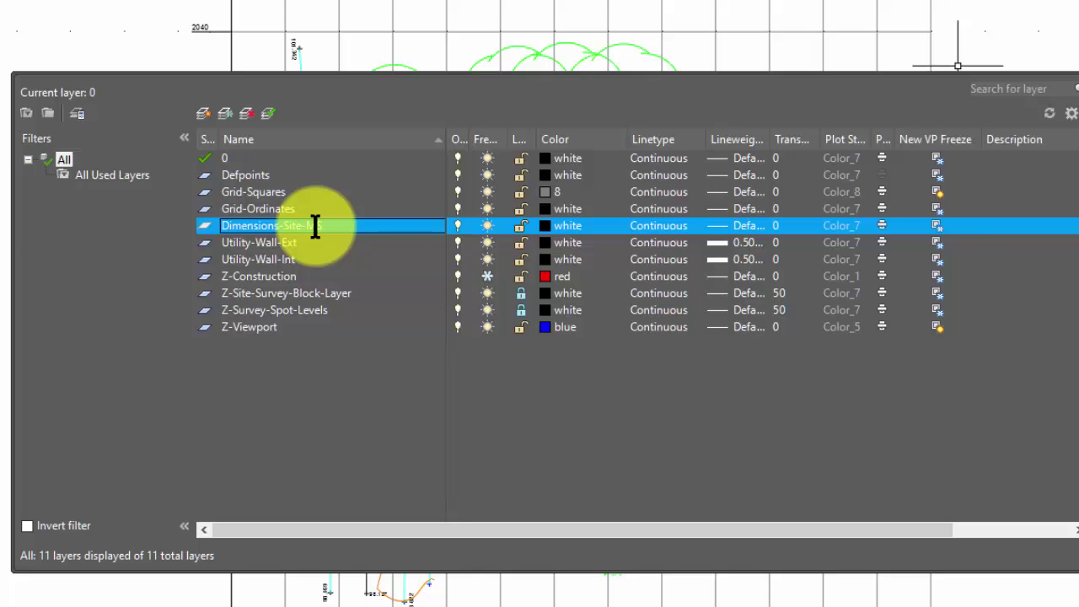
Step: Create a new layer named Dimensions-Utility-PS with the same properties as the Dimensions-Site-MS layer
left_click(202, 112)
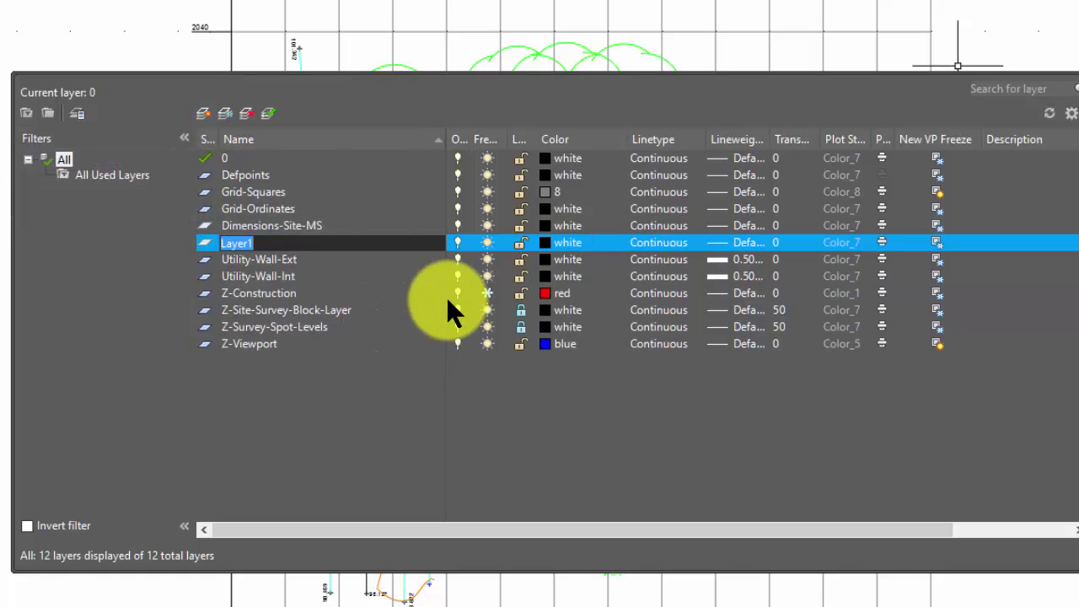
type("Dimensions")
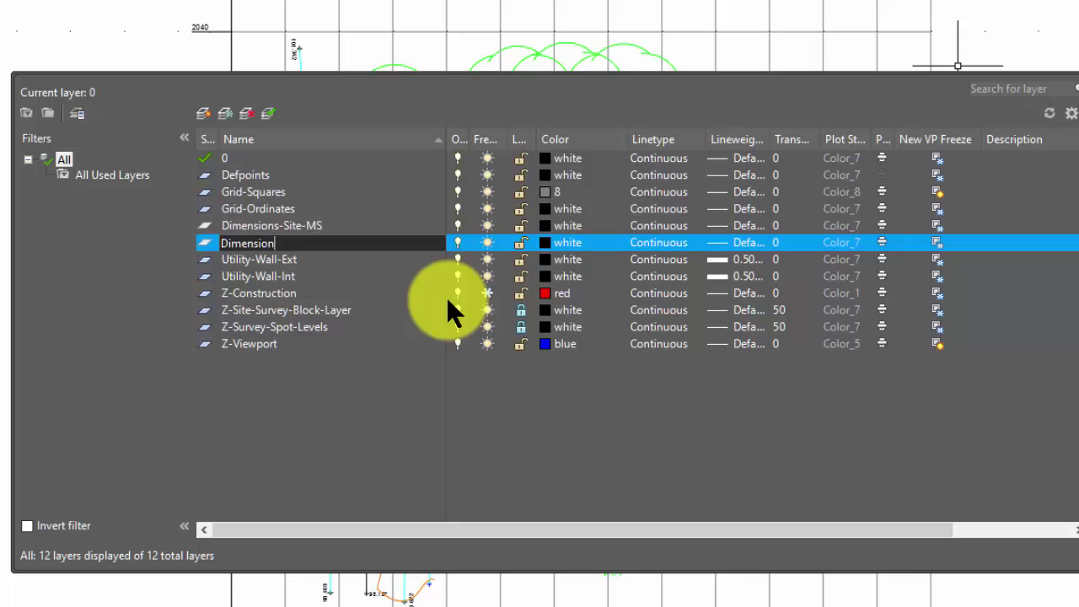
type("-Utility-PS")
key("Return")
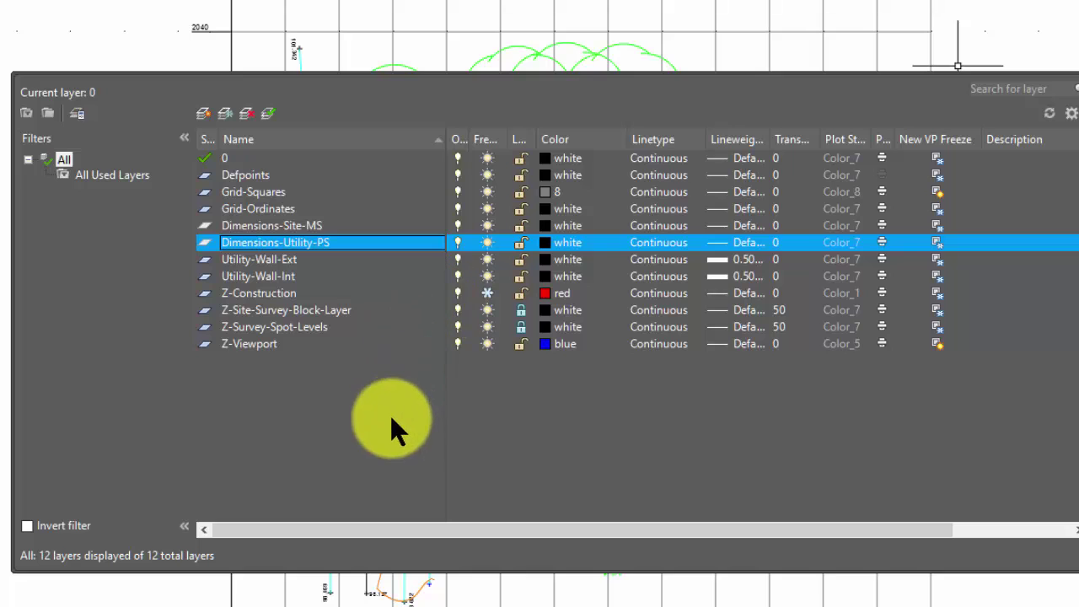